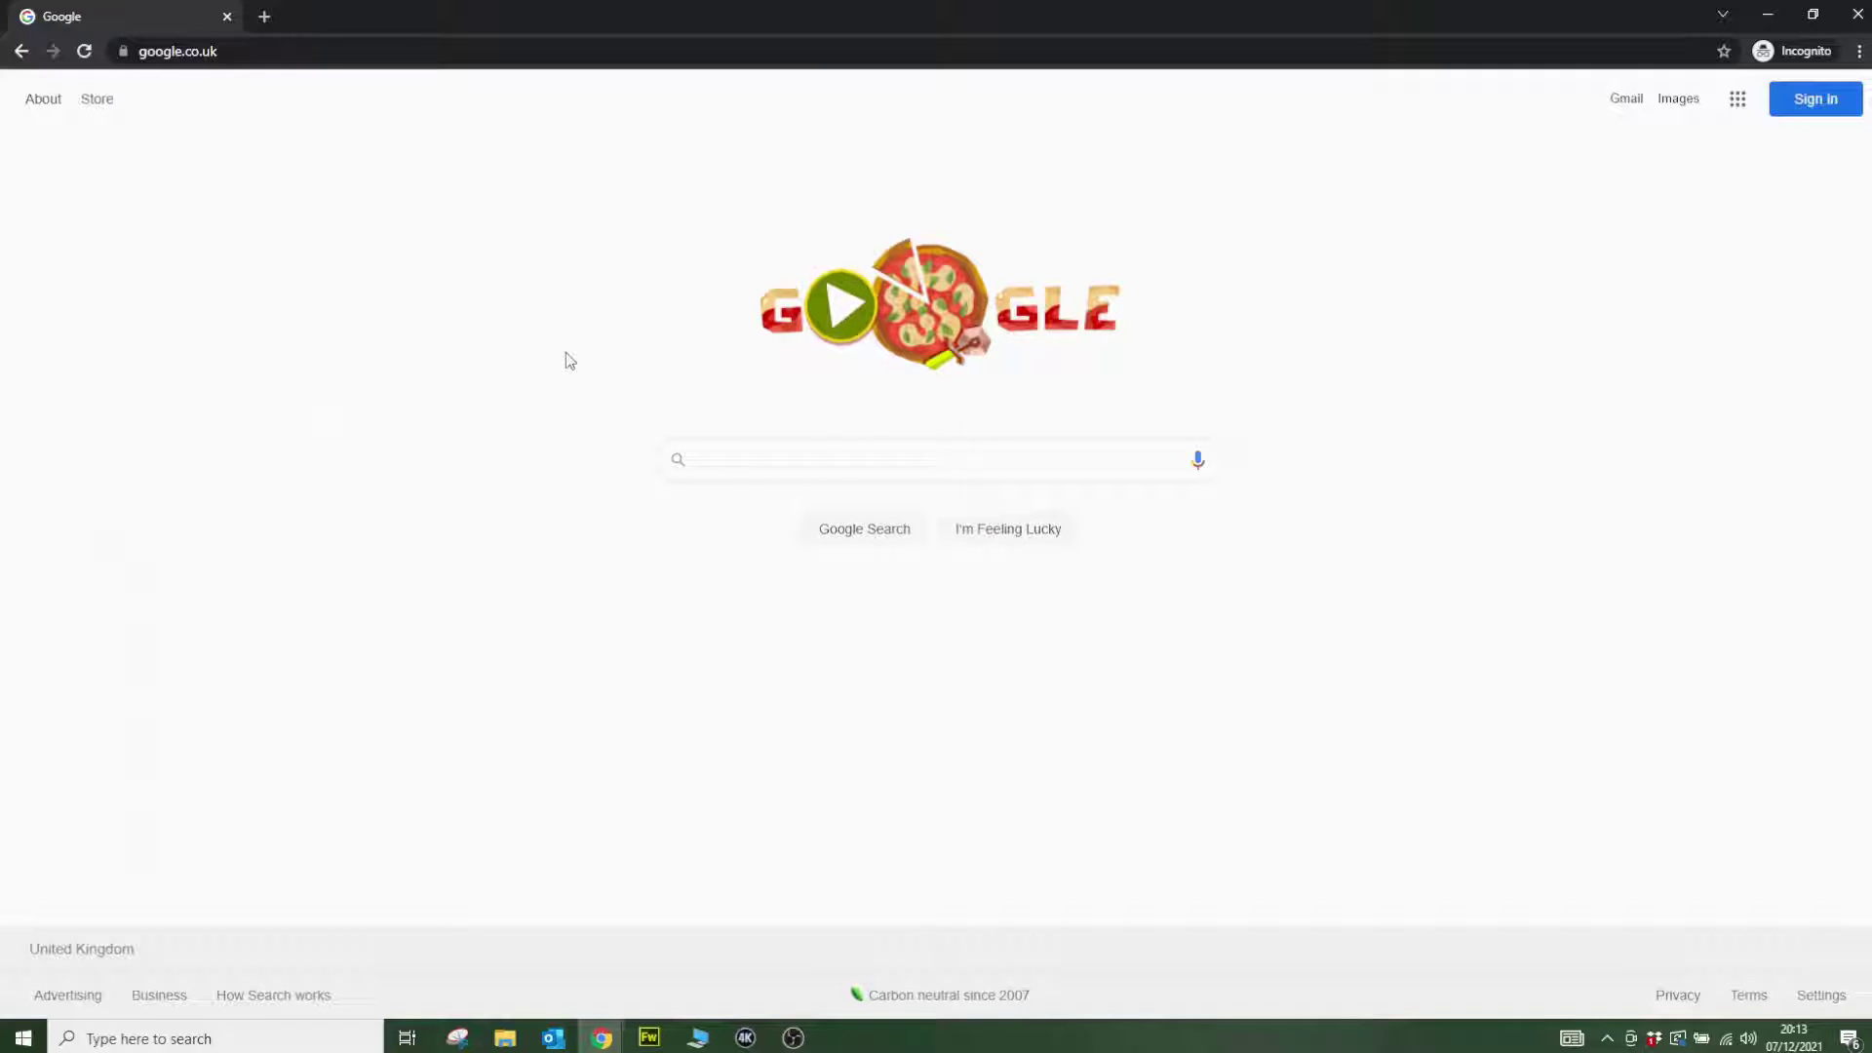
- Search Google for 'google ads manager account'
click(870, 467)
text(g)
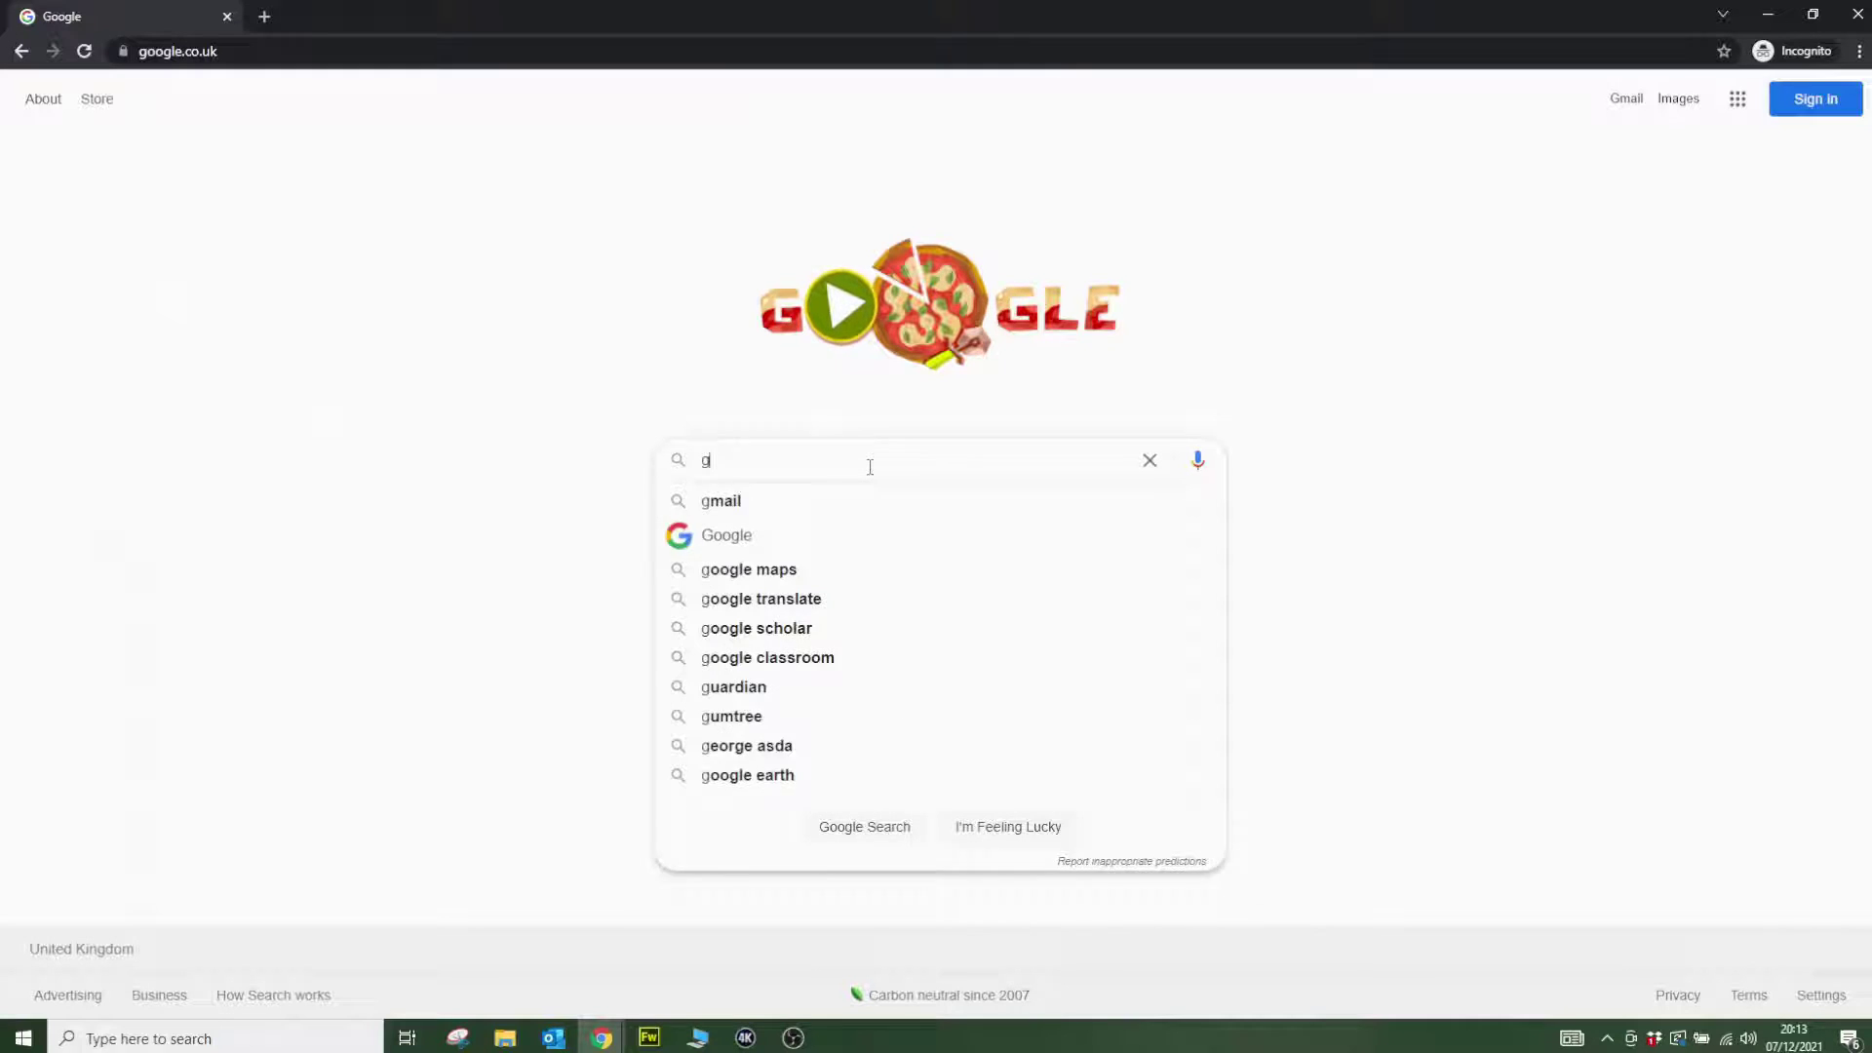
text(oogle ads manager account)
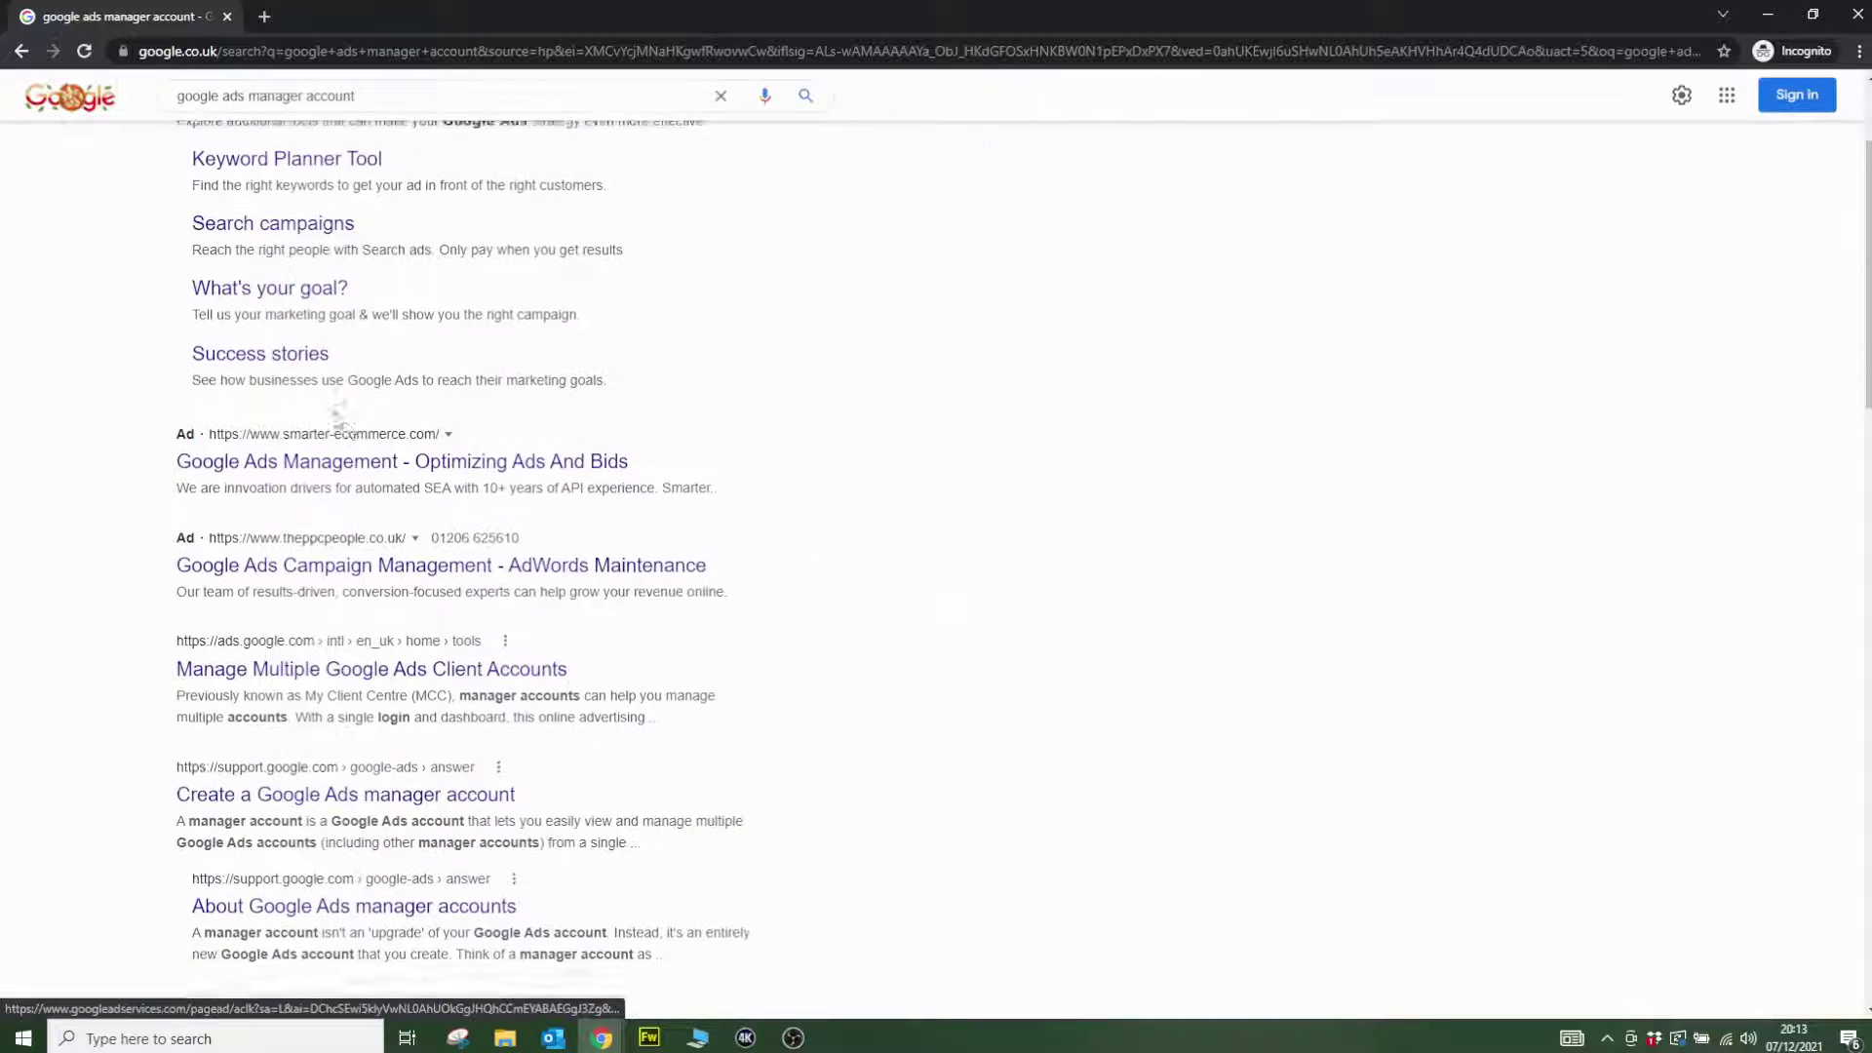
- Open Google's 'Manage Multiple Google Ads Client Accounts' page and start creating a manager account
click(303, 672)
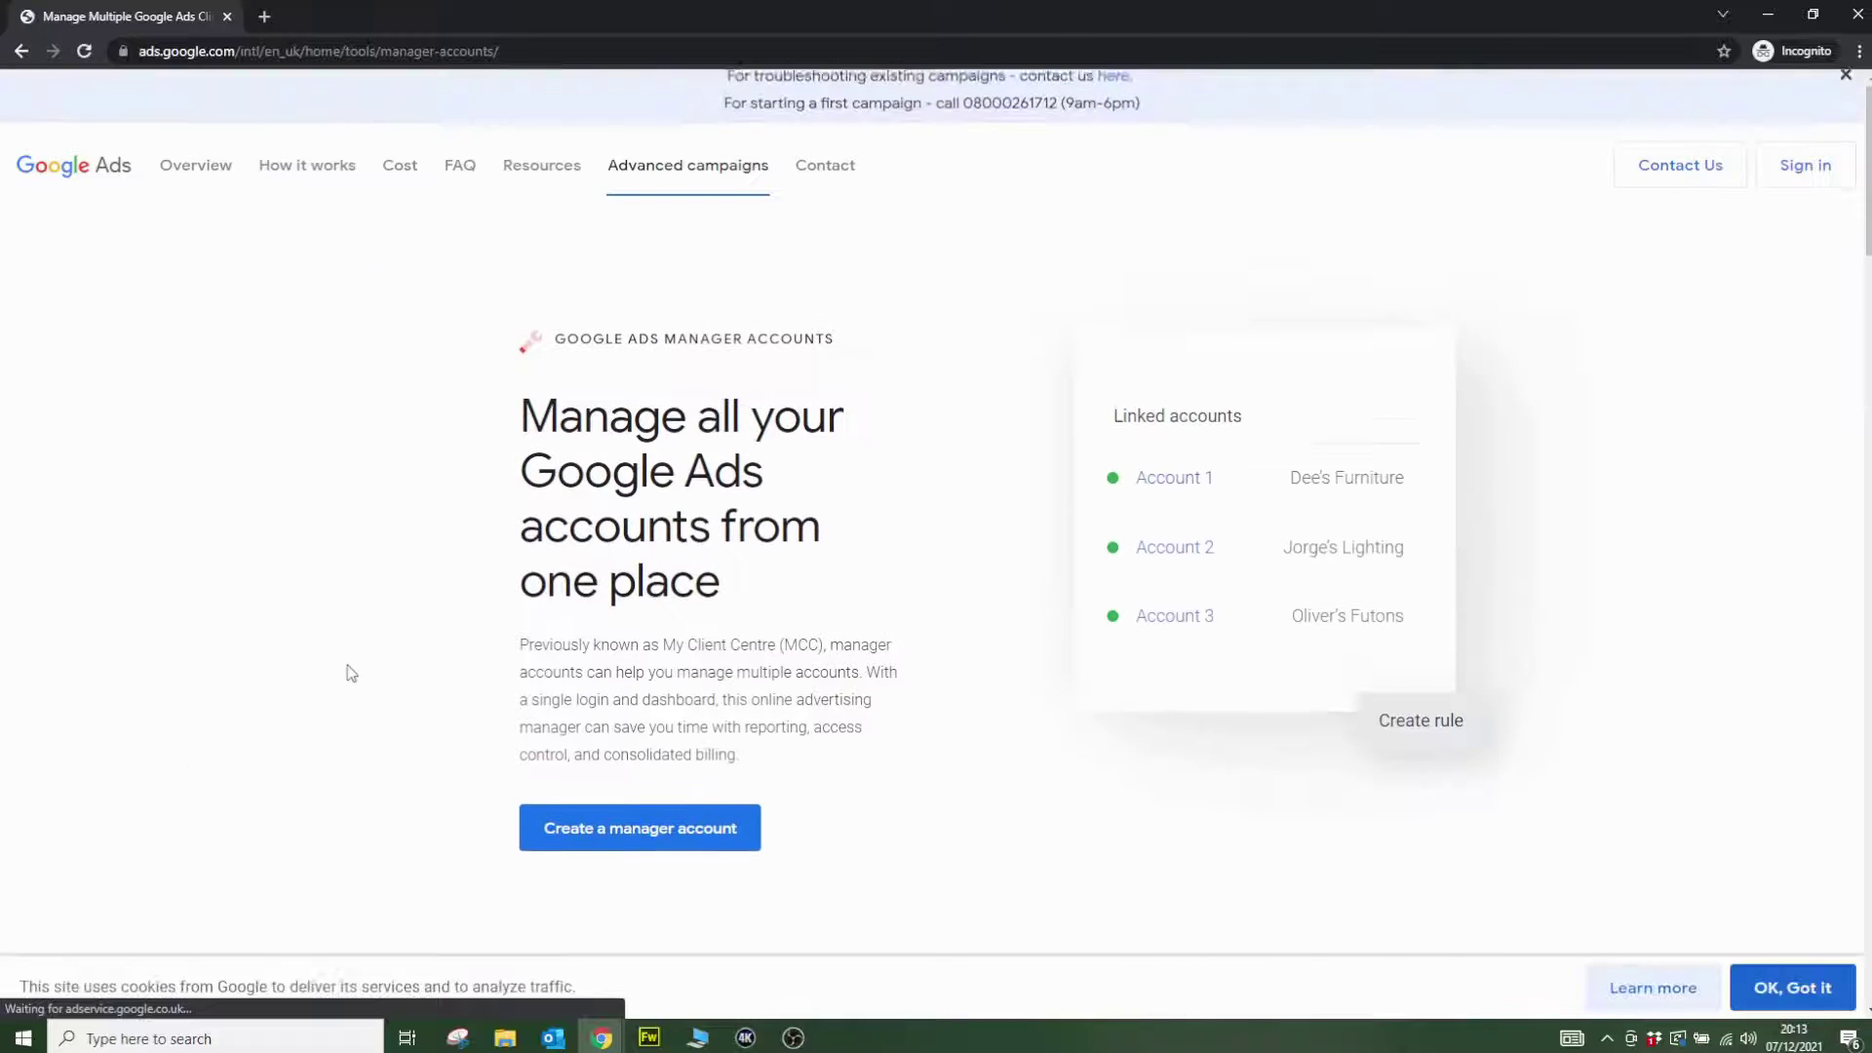
click(620, 876)
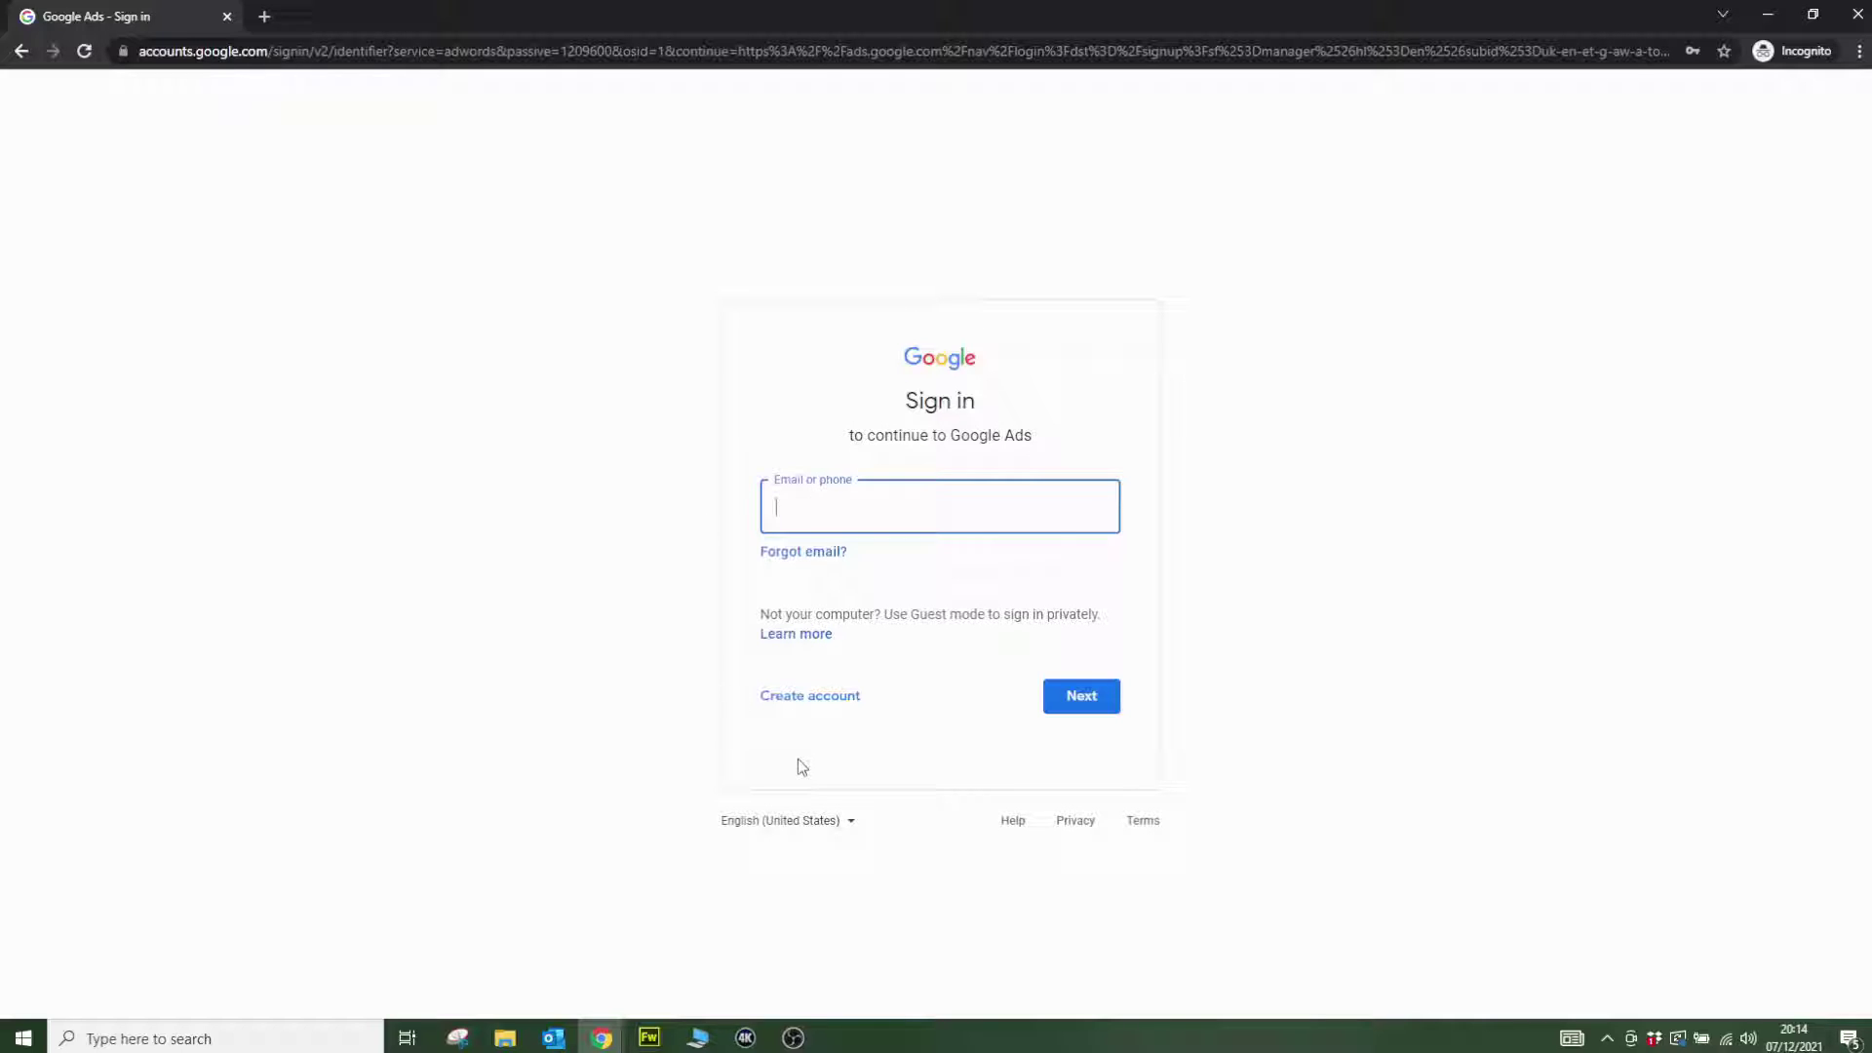
- Create a Google account with name, username and password, birthday 1 January 1990, gender Female
click(780, 698)
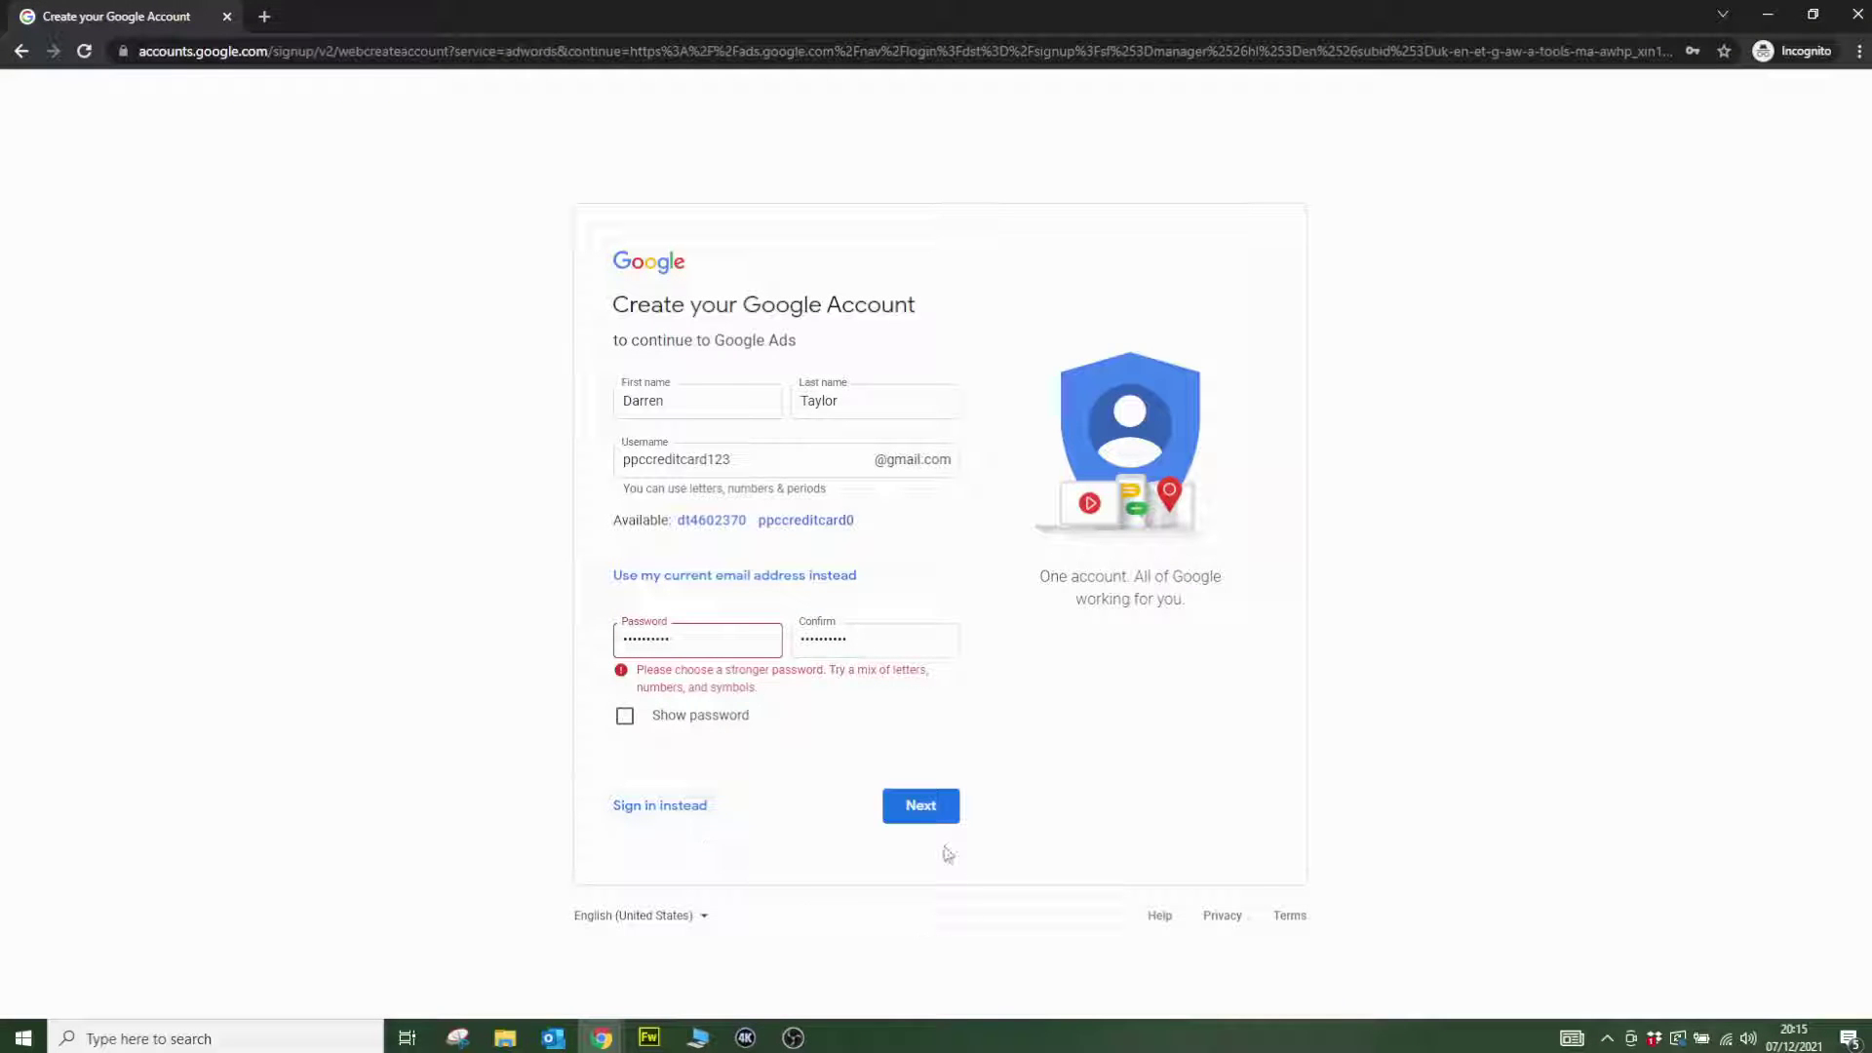
click(920, 806)
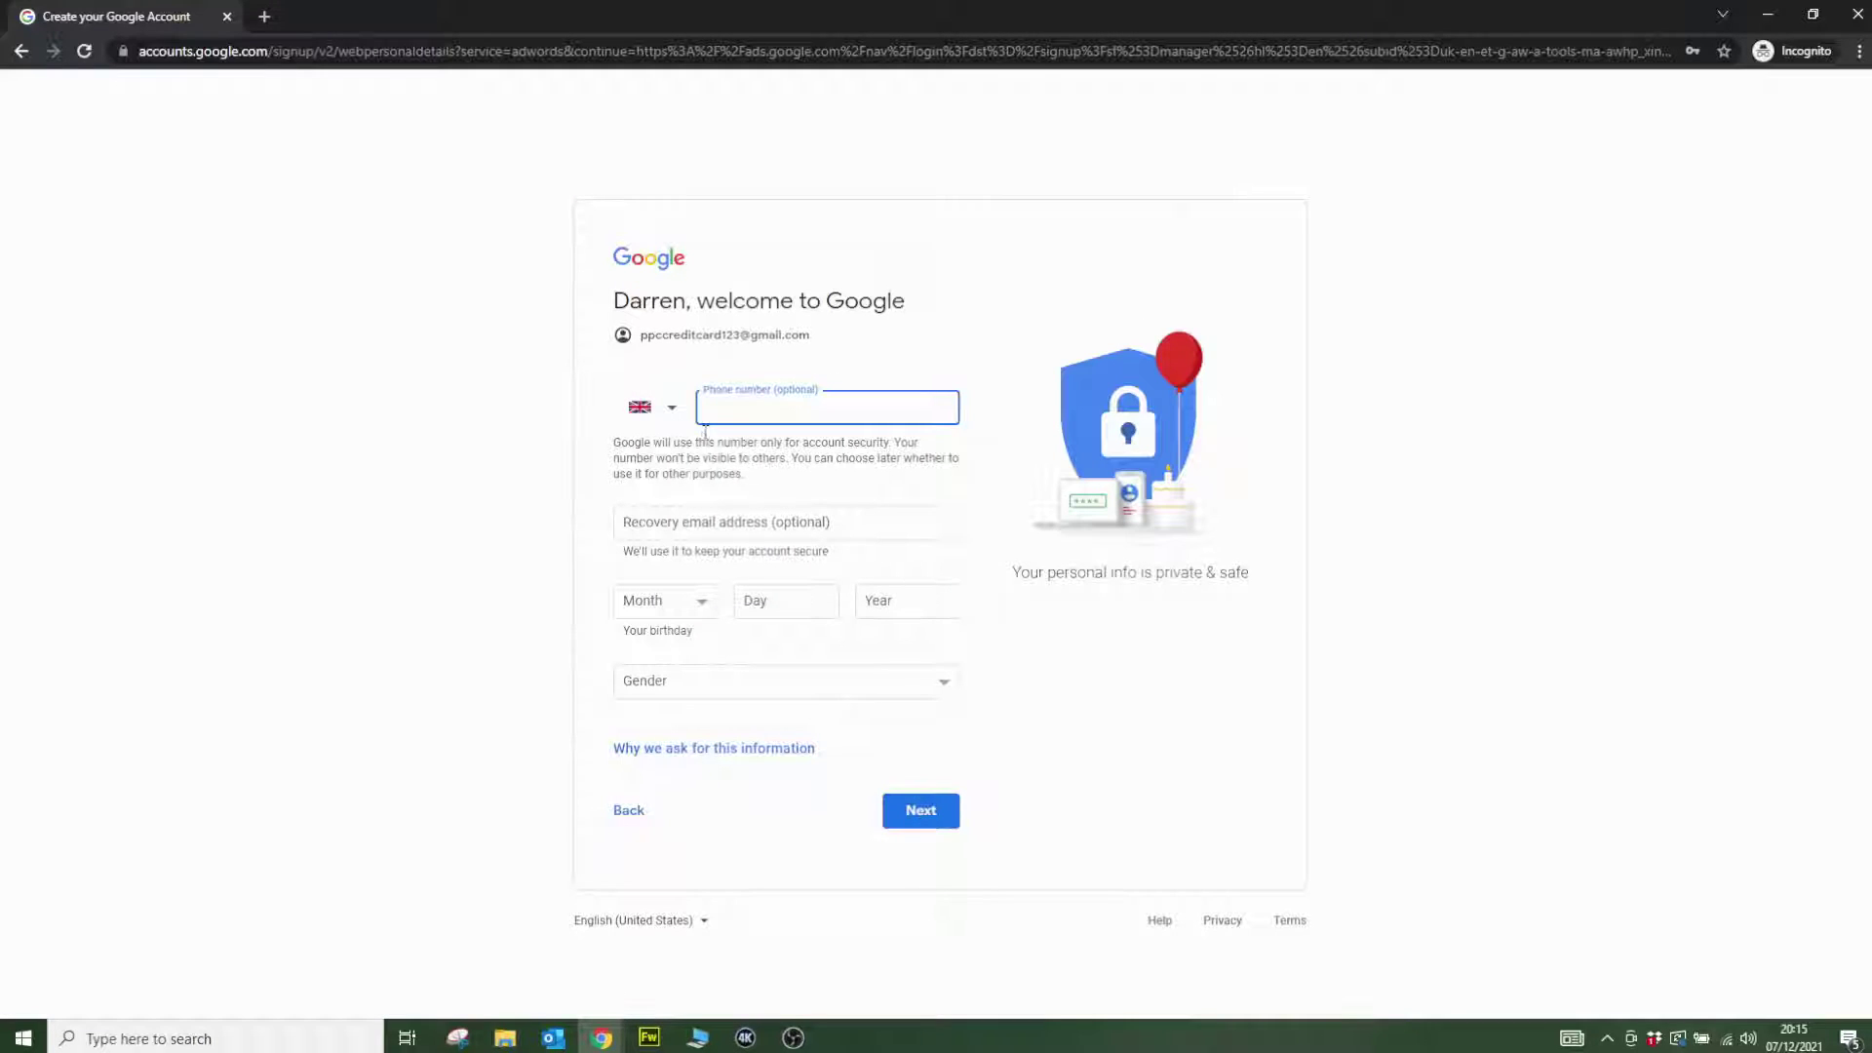
click(663, 601)
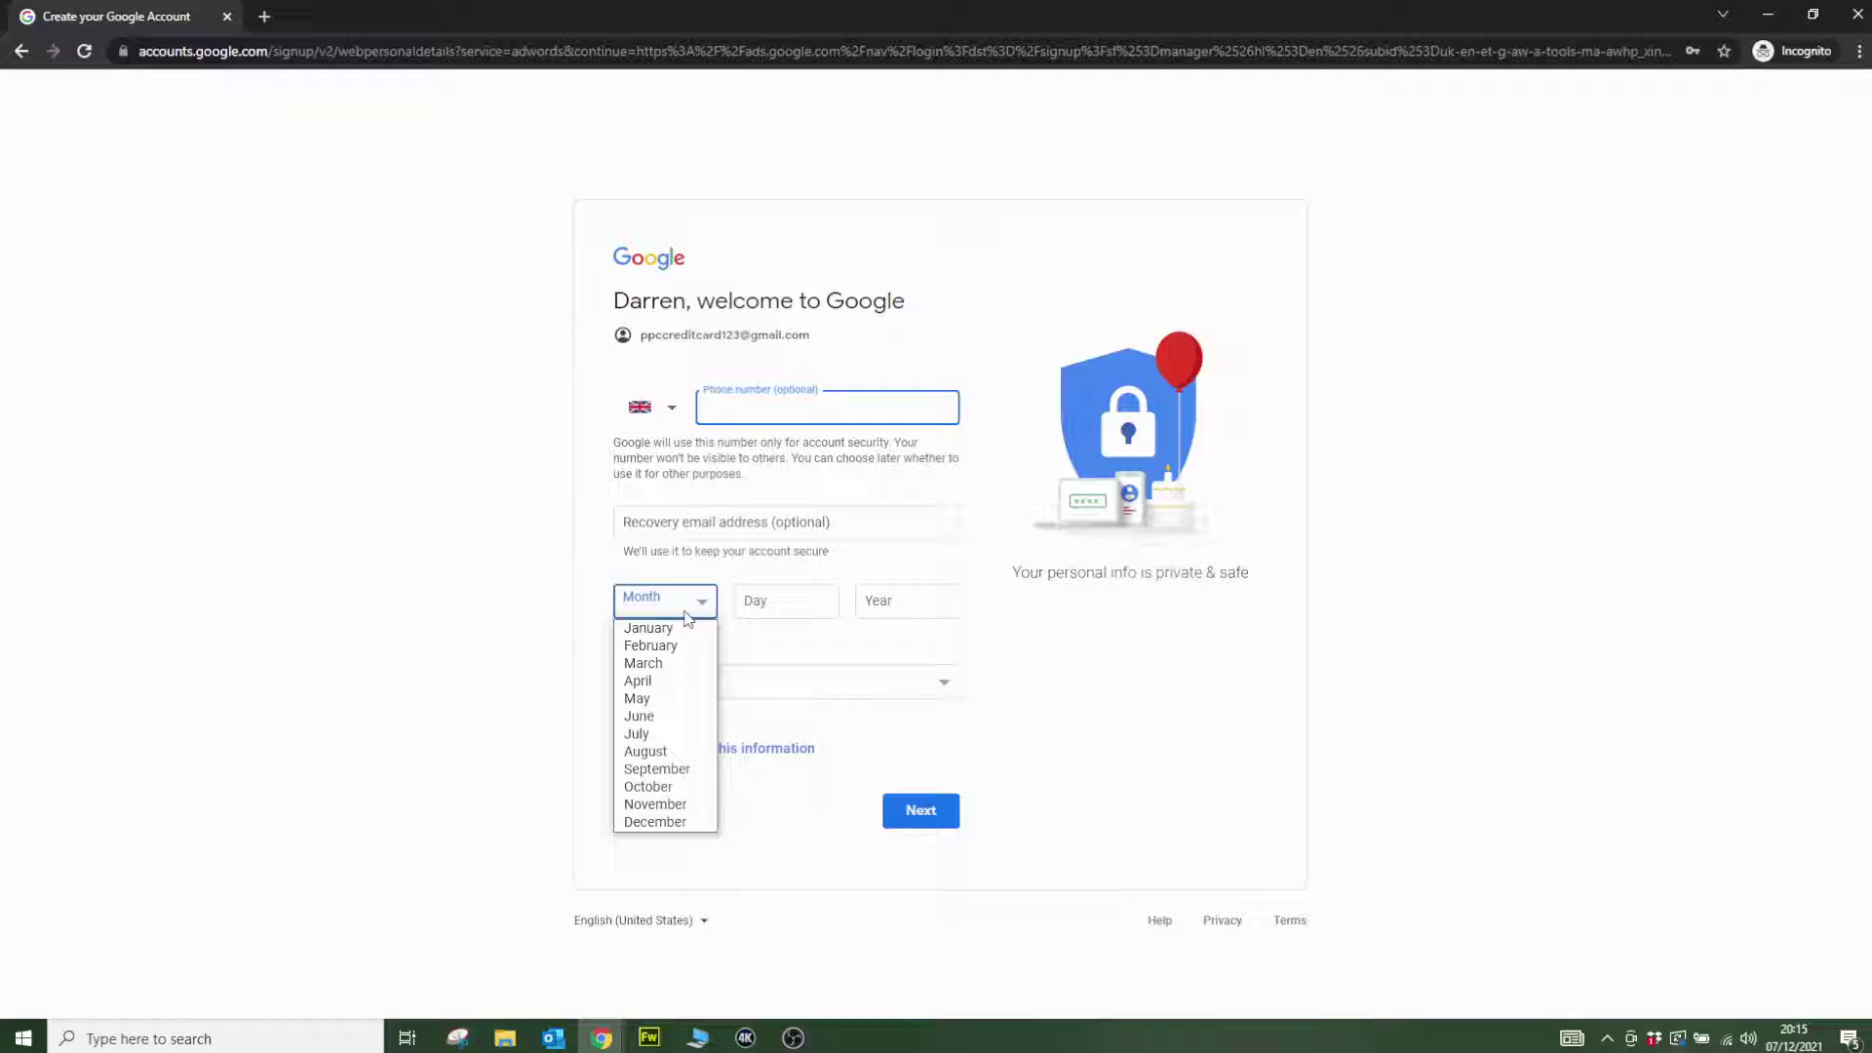
click(654, 626)
click(800, 612)
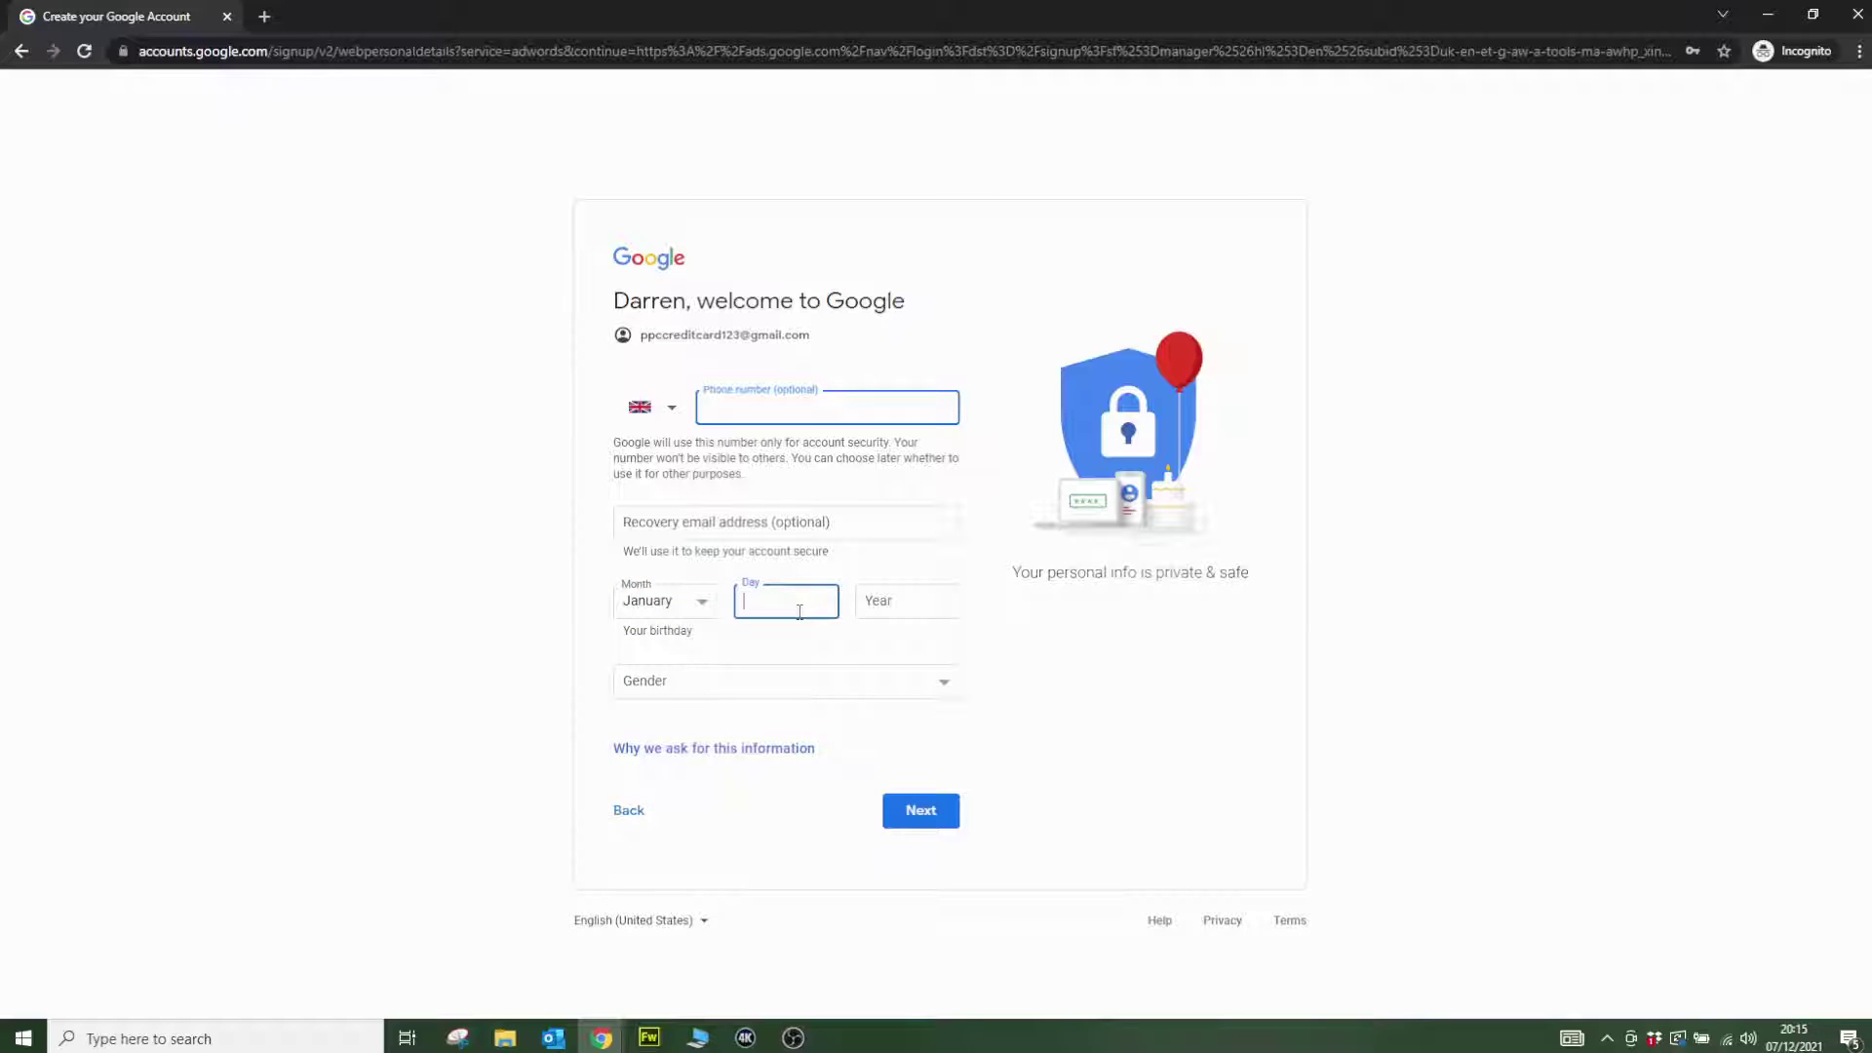
click(902, 604)
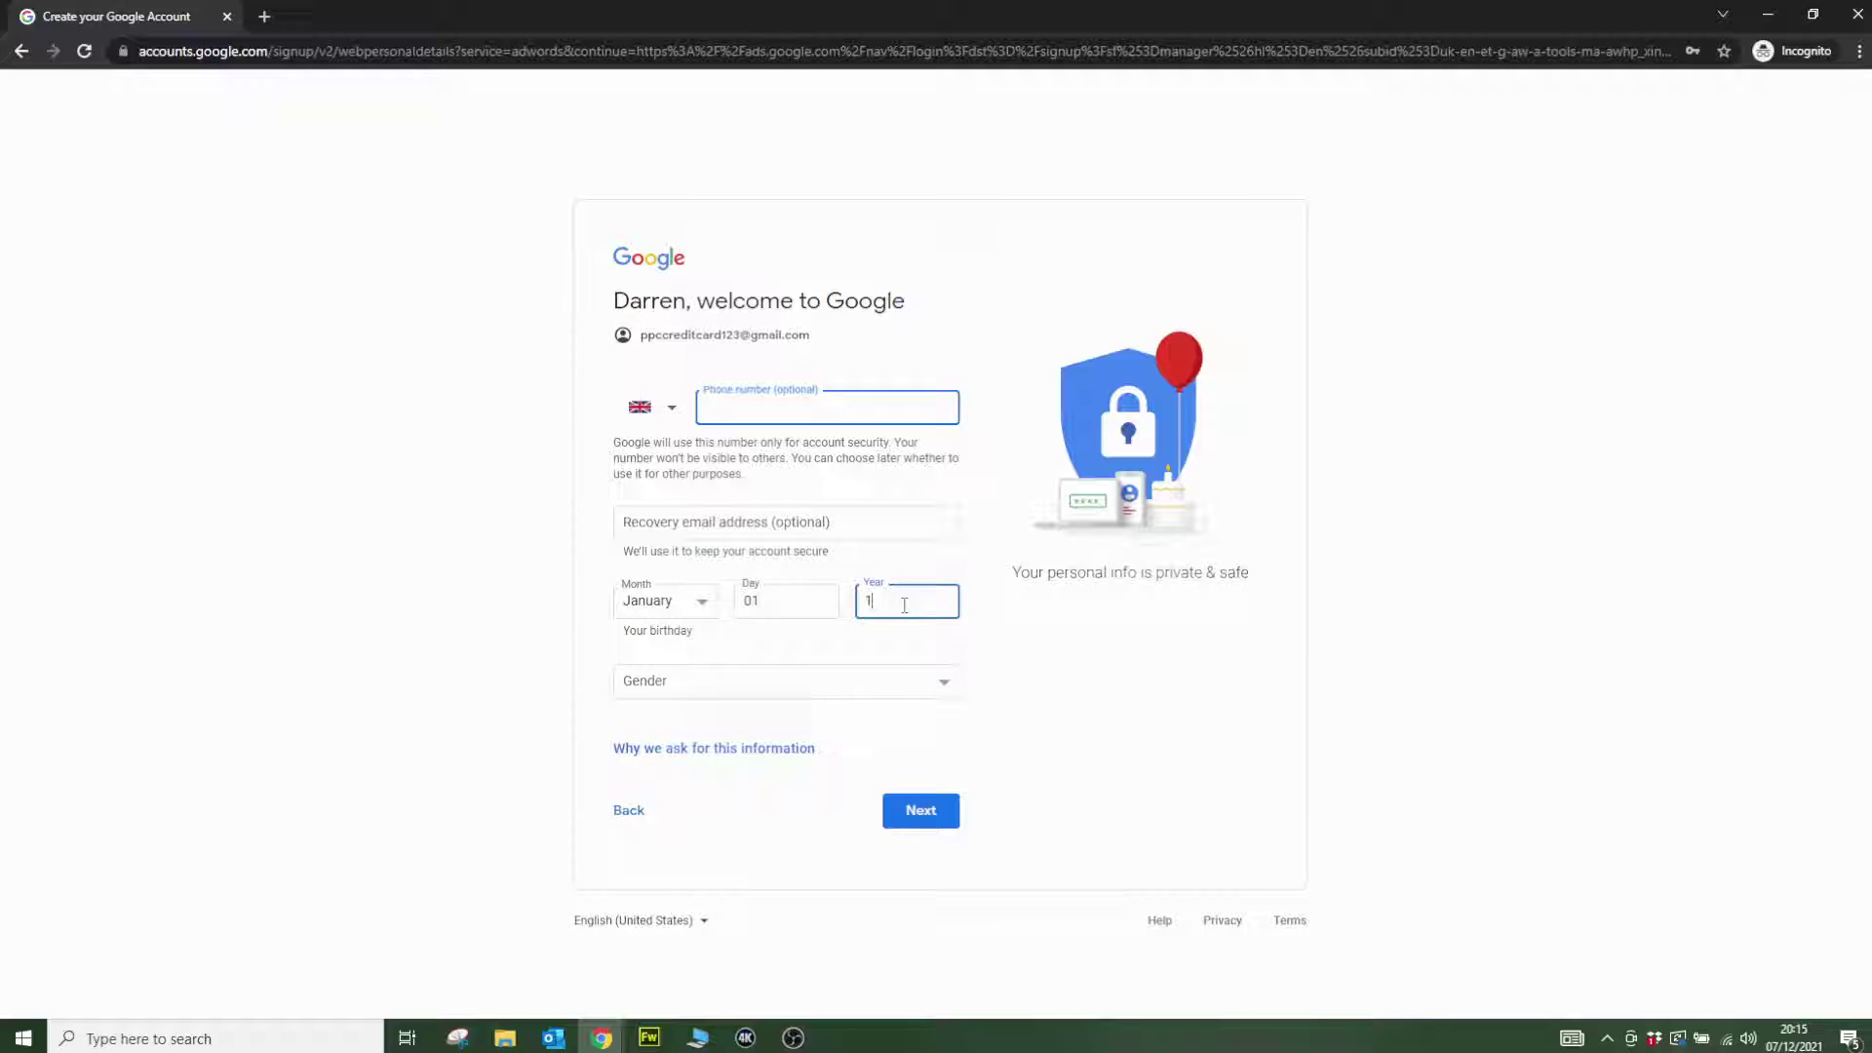
click(926, 681)
click(723, 709)
click(948, 815)
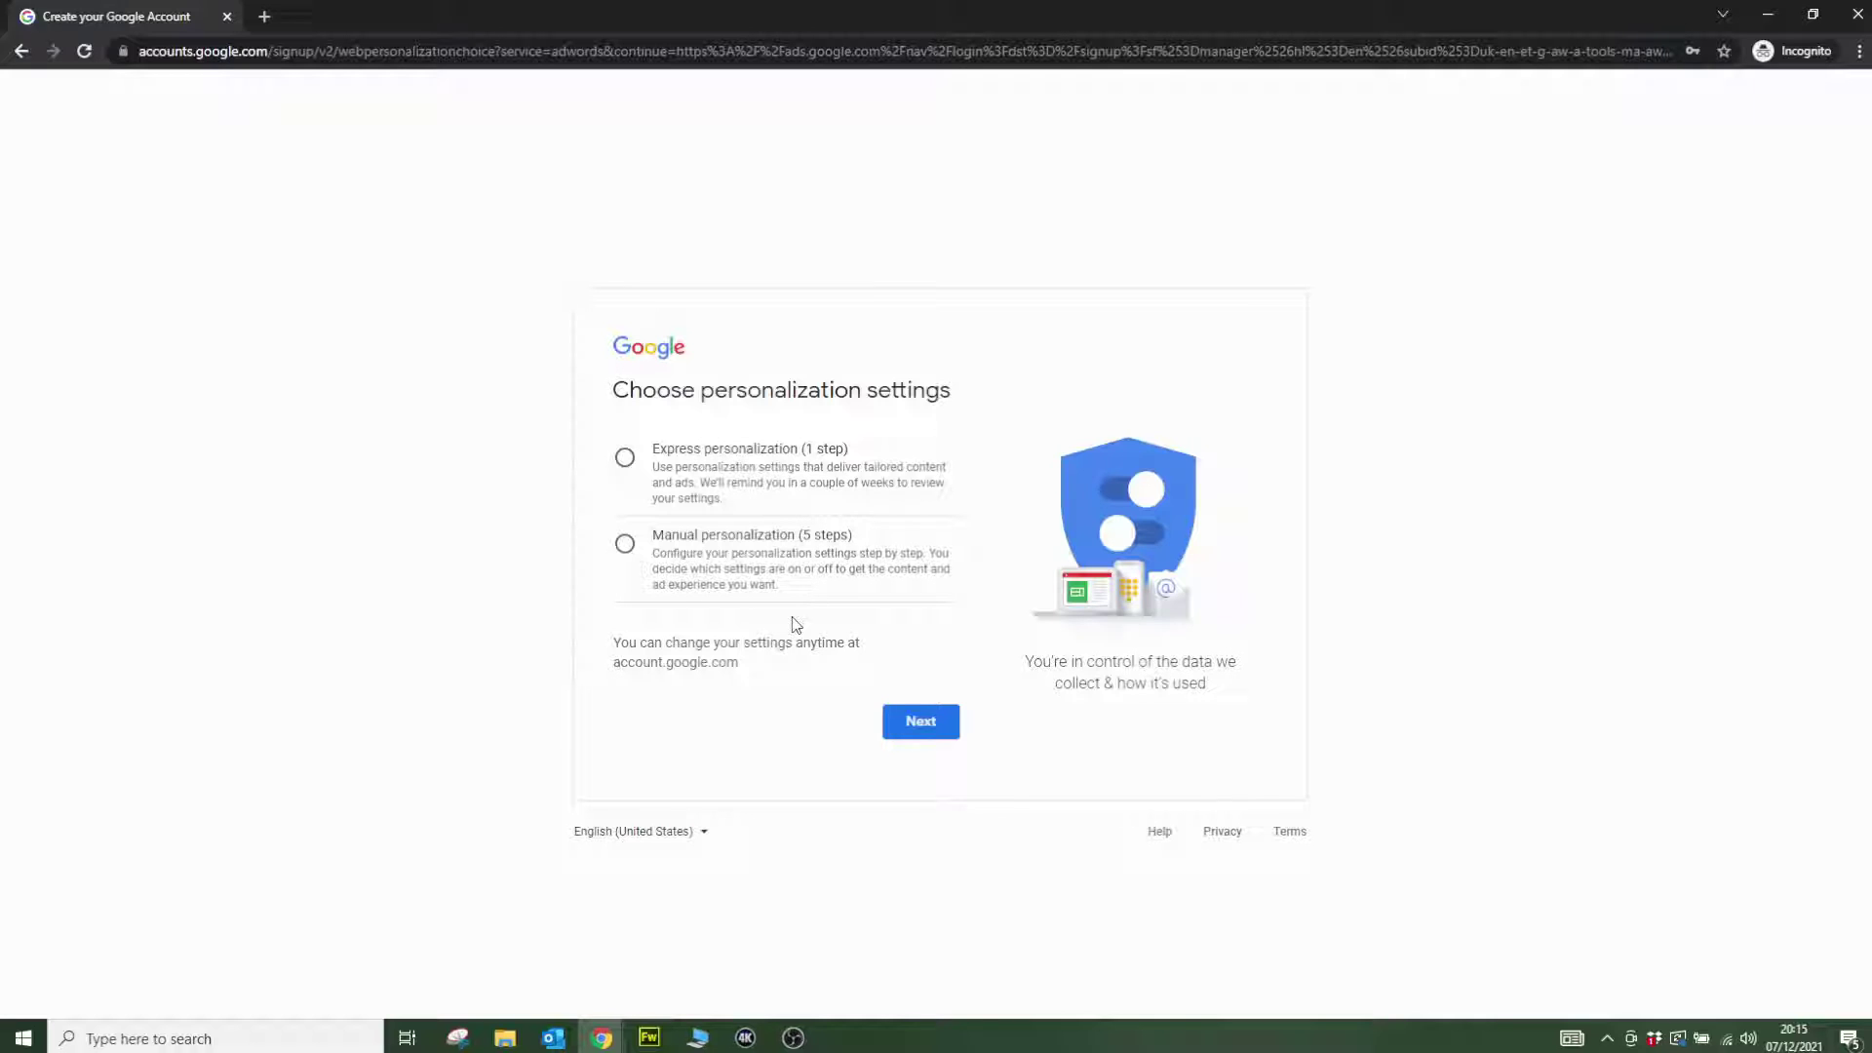
- Choose manual personalization, keeping Web & App Activity and YouTube History until deleted manually
click(625, 544)
click(938, 731)
click(616, 362)
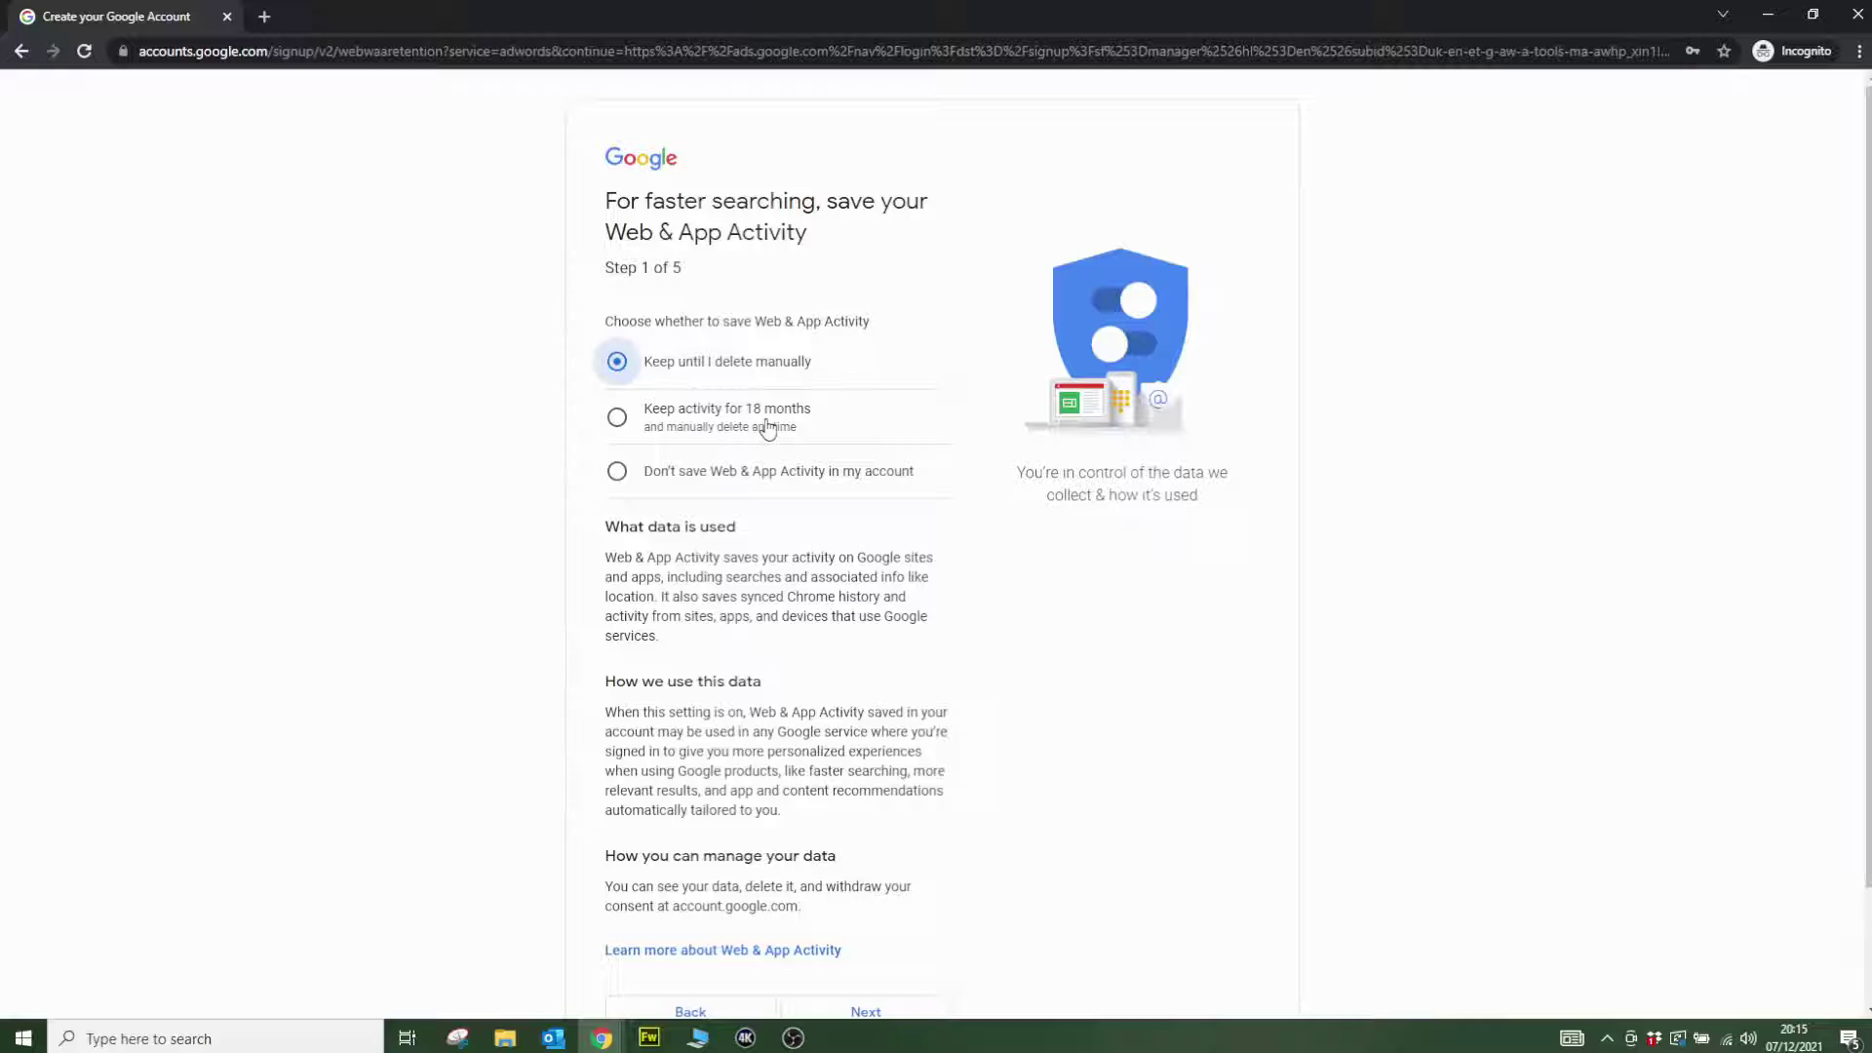
scroll(1062, 706, down, 3)
click(850, 878)
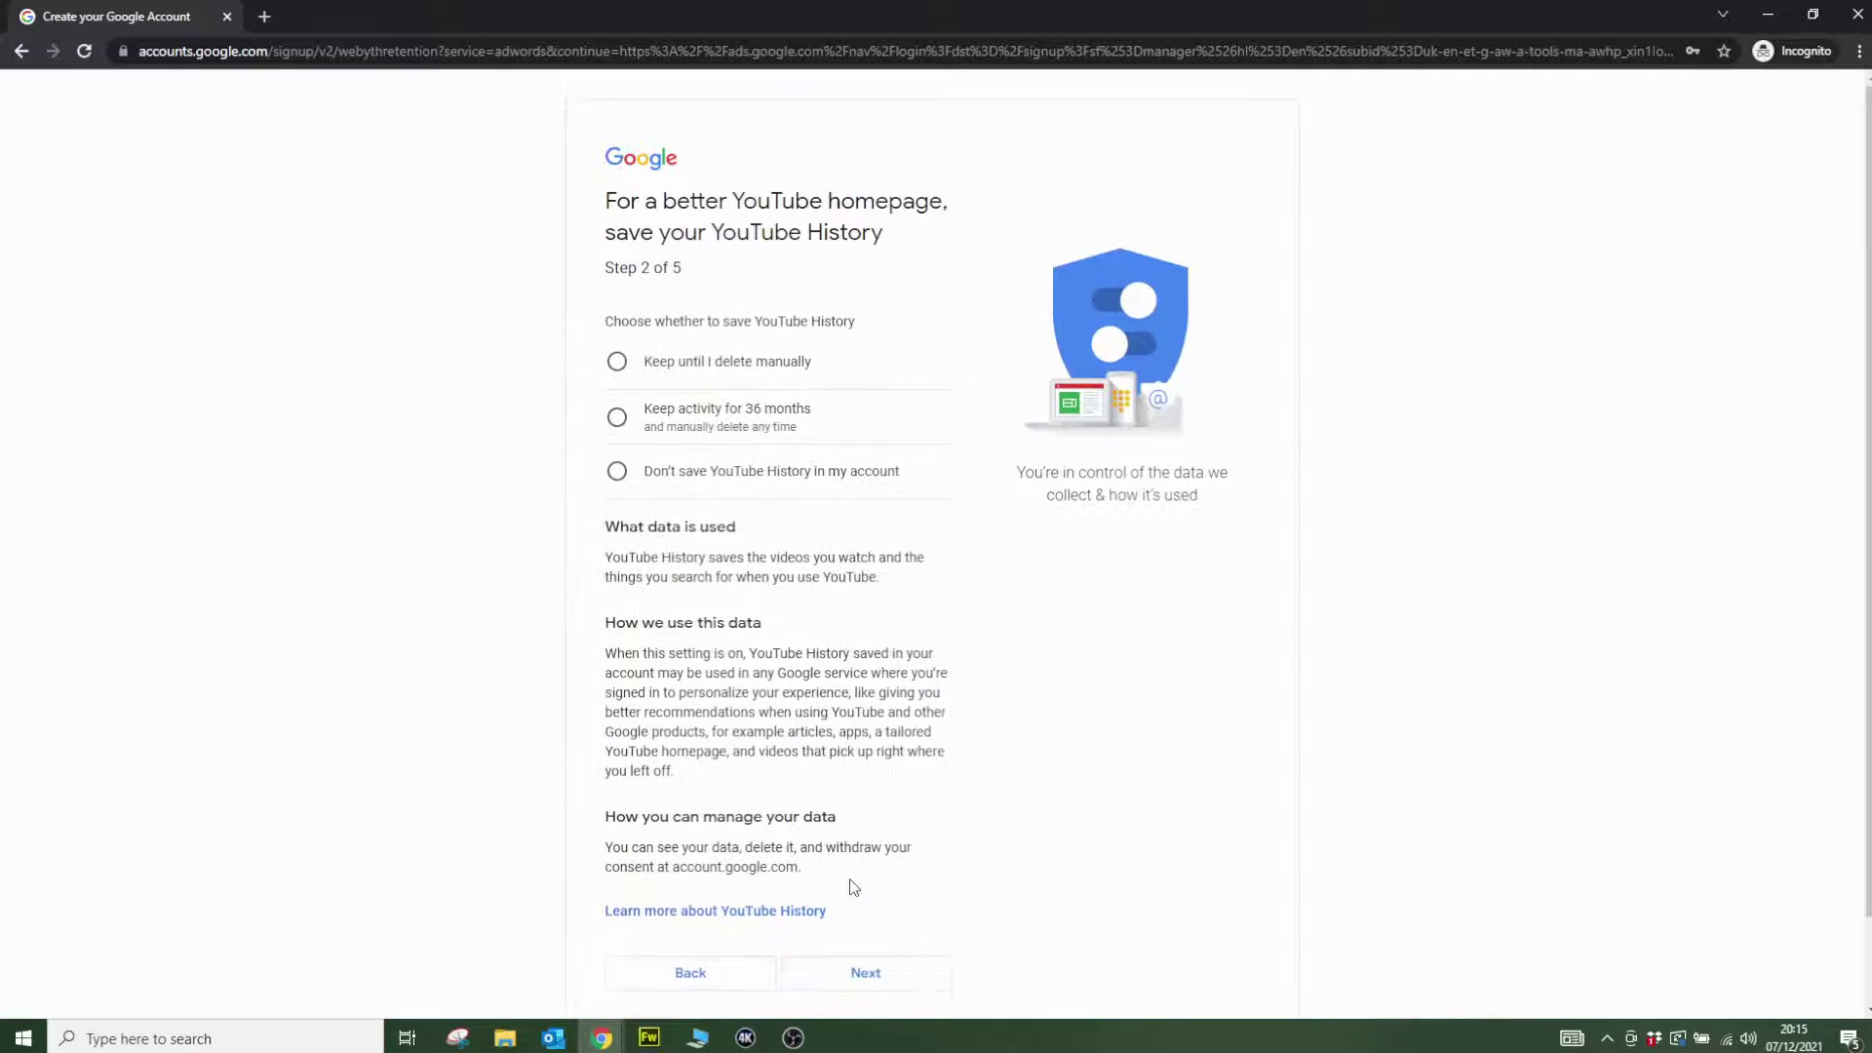
click(689, 363)
scroll(1003, 552, down, 1)
click(865, 869)
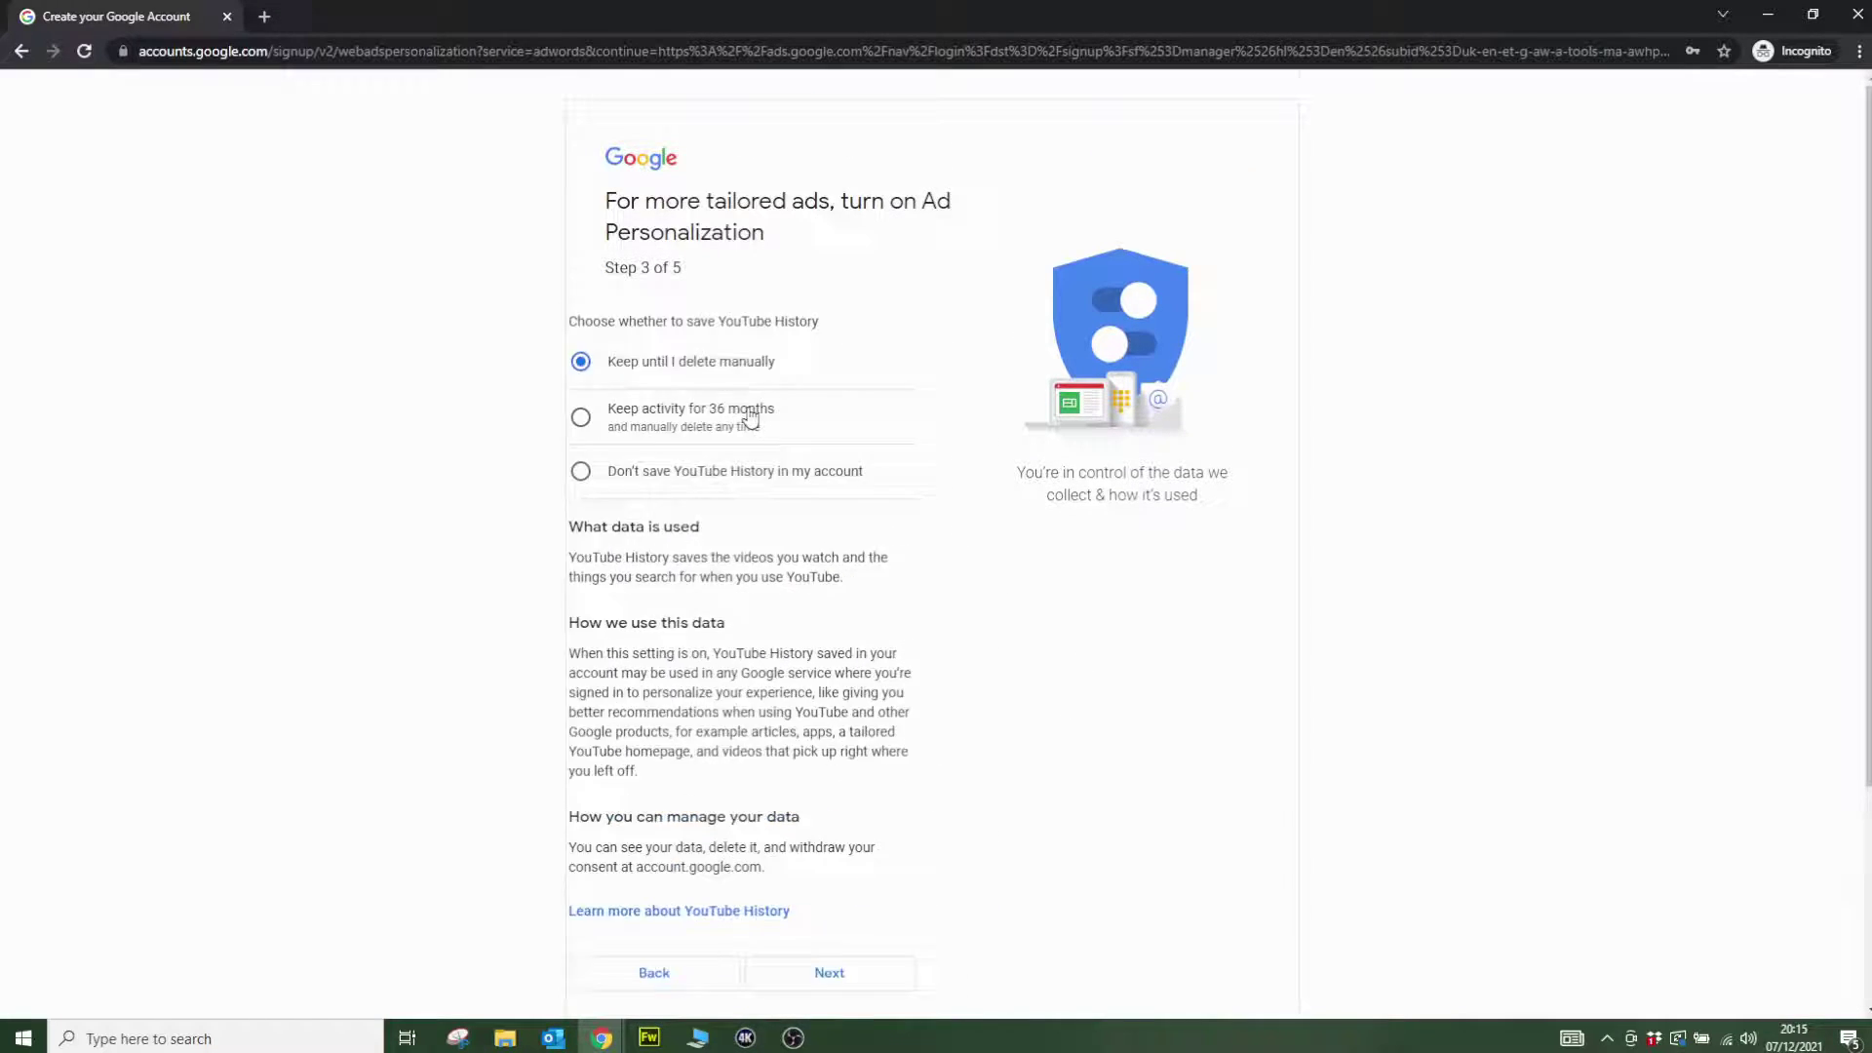
- Pass the ad personalization and privacy reminder steps, confirm the settings and agree to the terms
scroll(997, 553, down, 3)
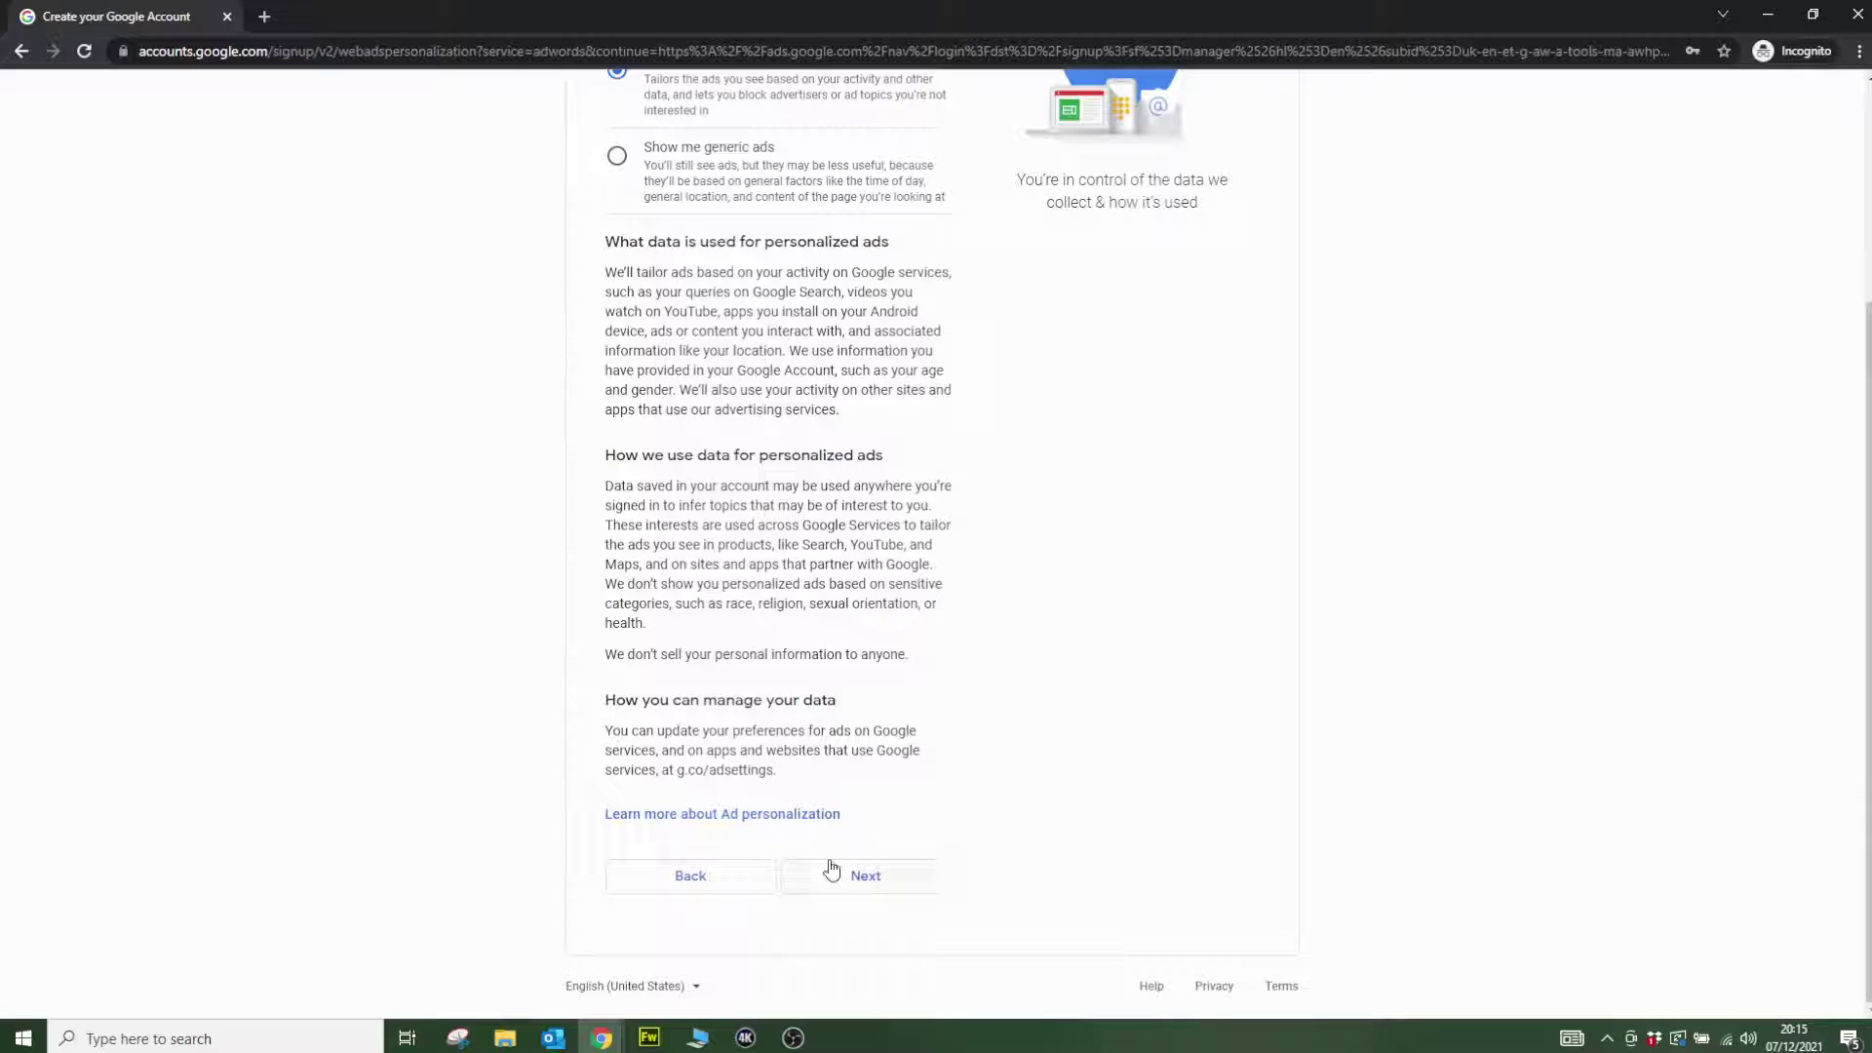
click(910, 882)
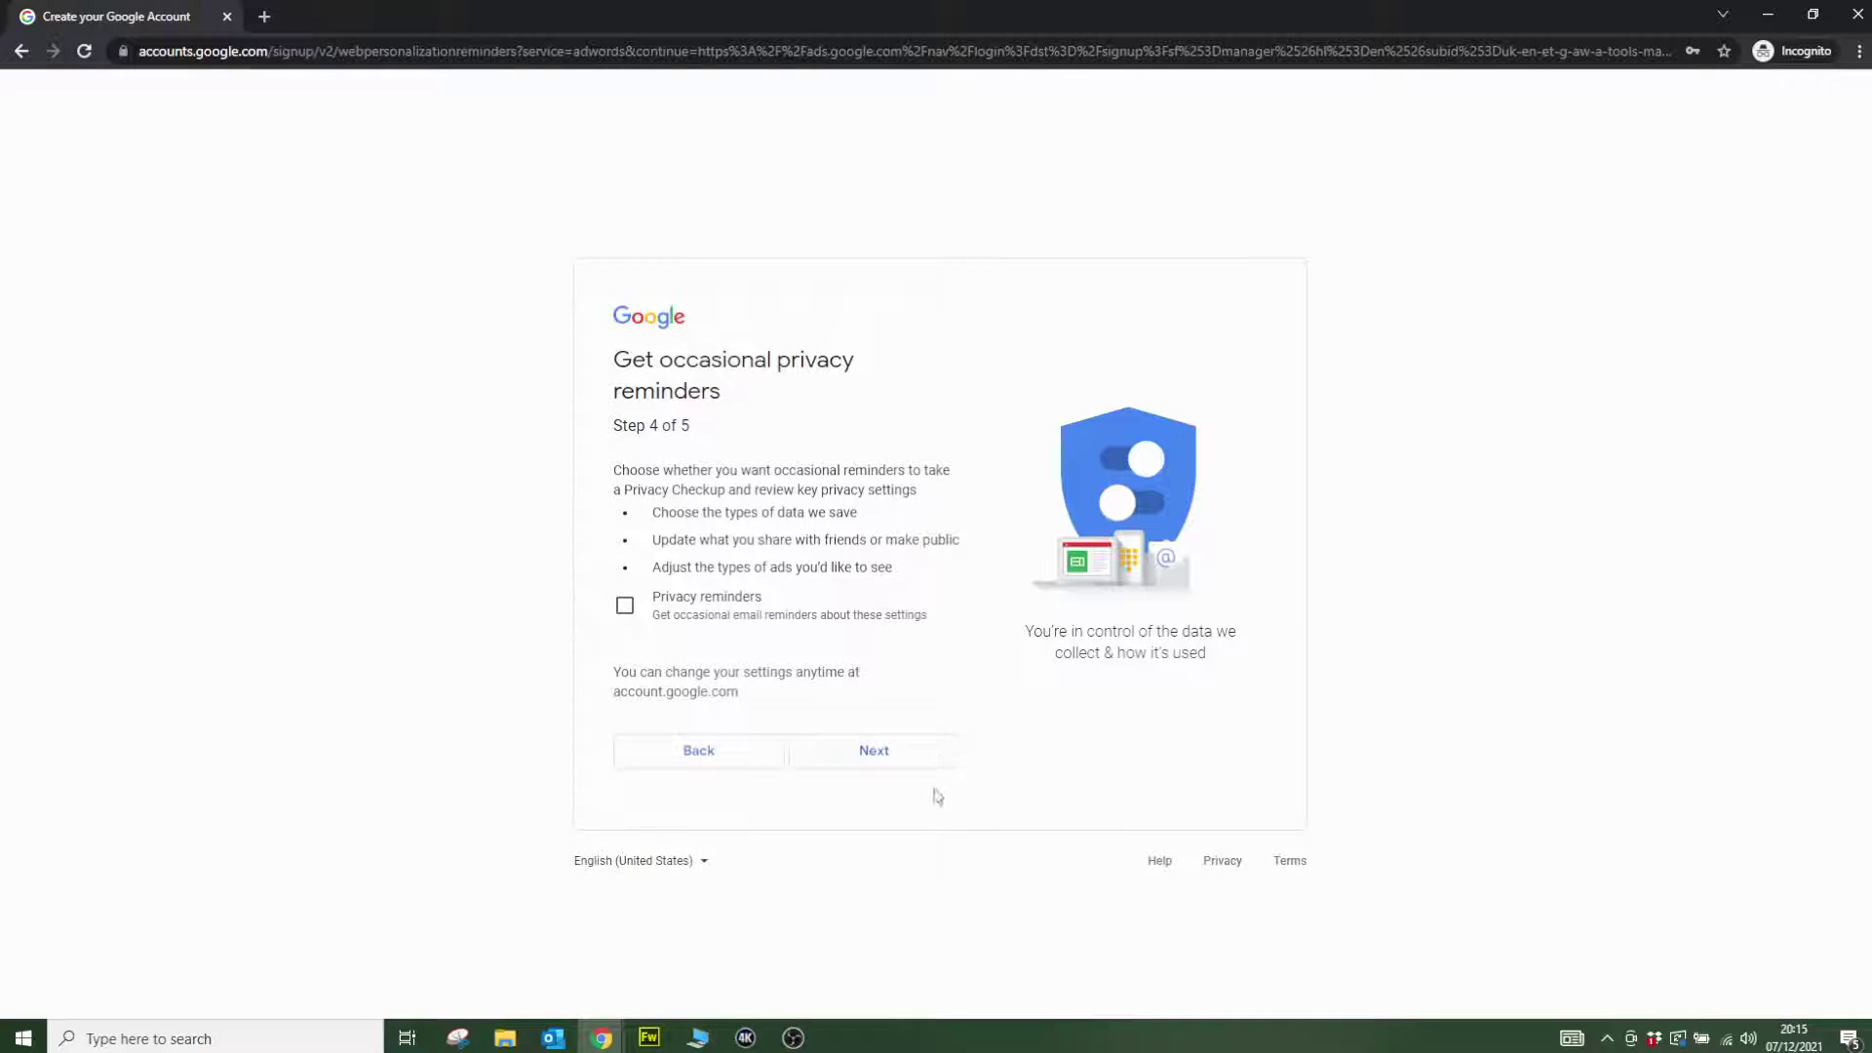
click(931, 755)
scroll(858, 494, down, 5)
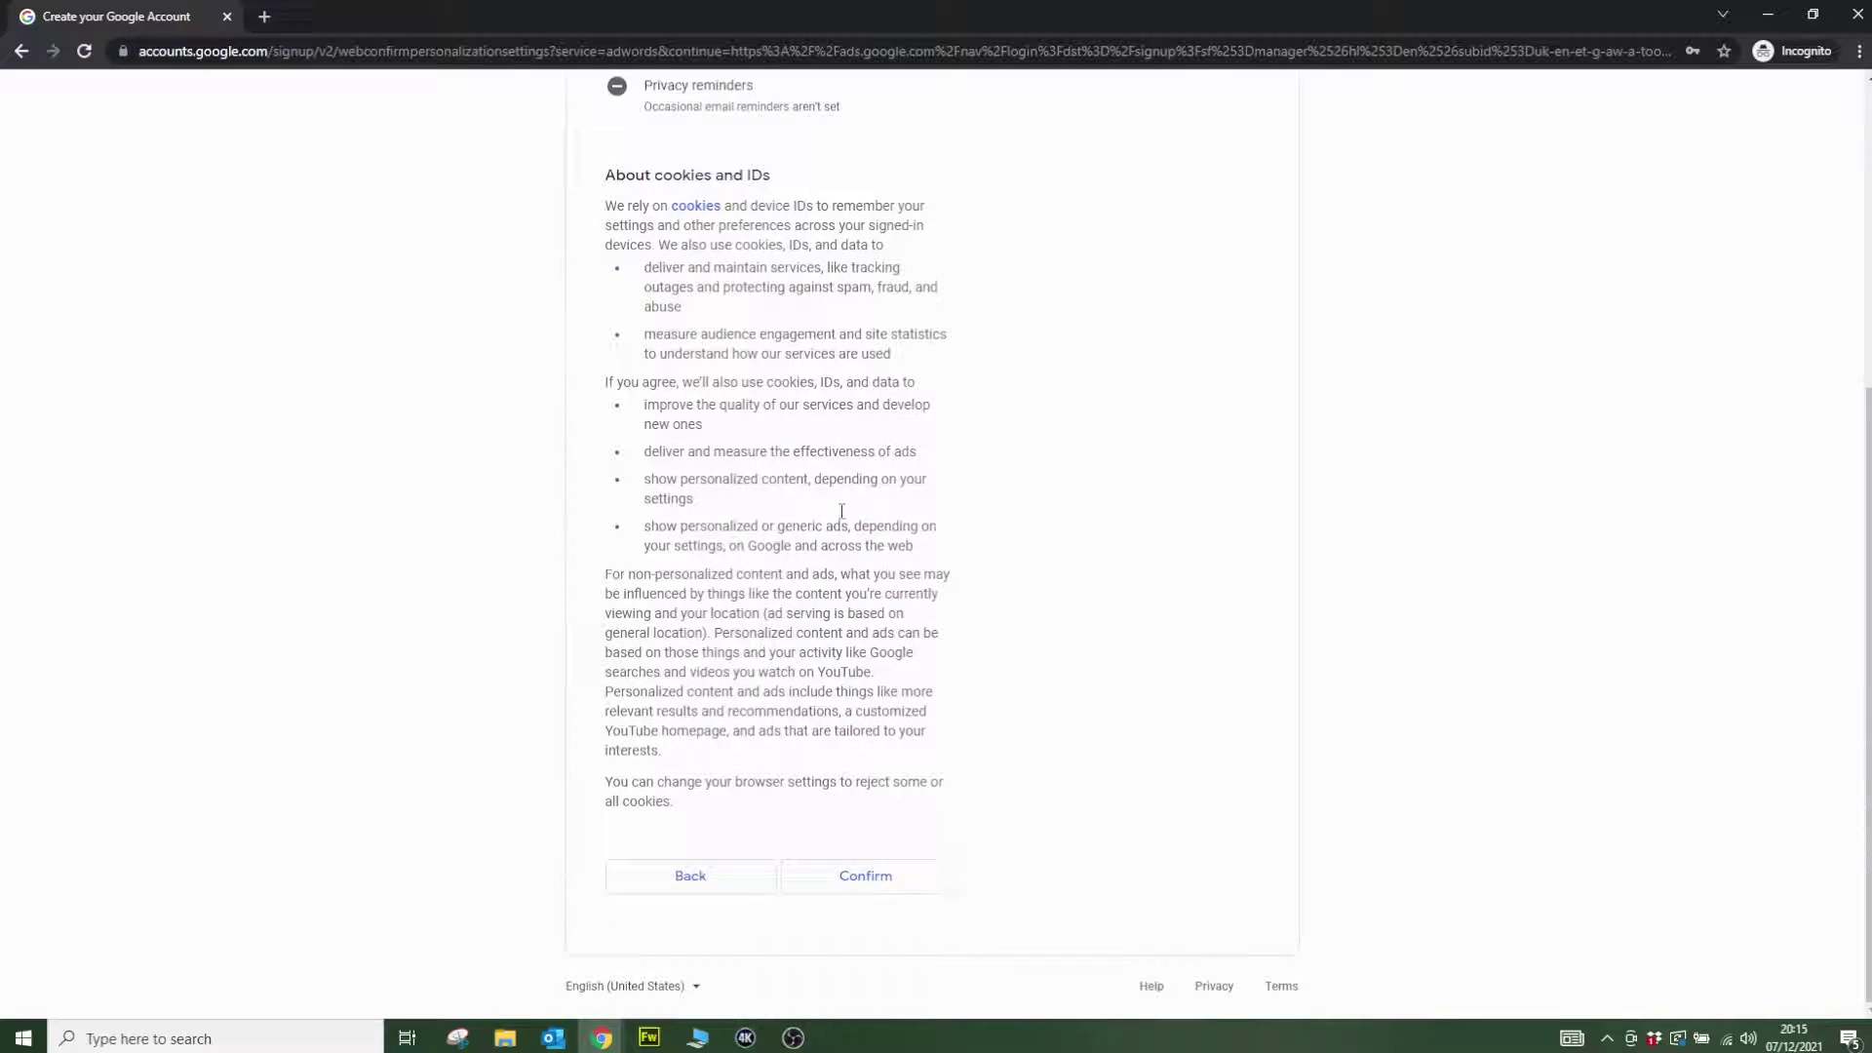
click(891, 898)
scroll(1003, 752, down, 5)
click(914, 877)
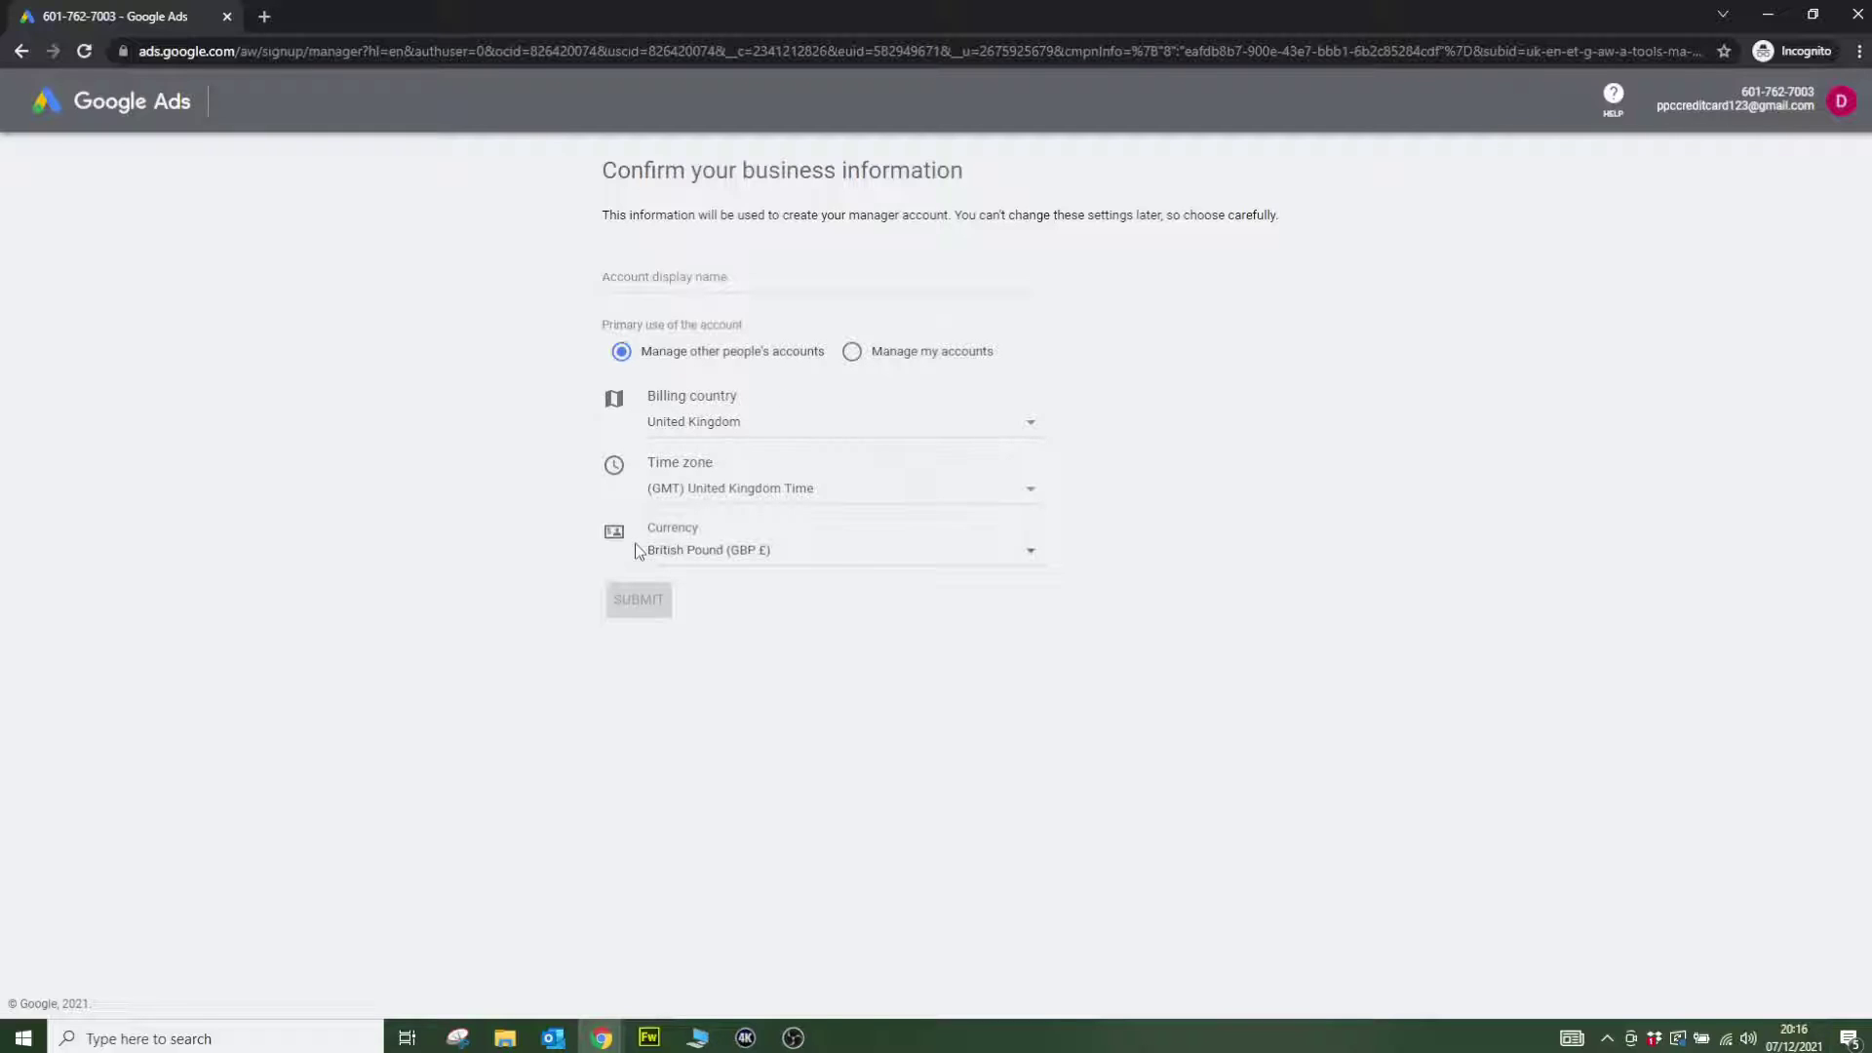
- Submit the manager account with display name 'Account Test' and enter its Overview dashboard
click(733, 277)
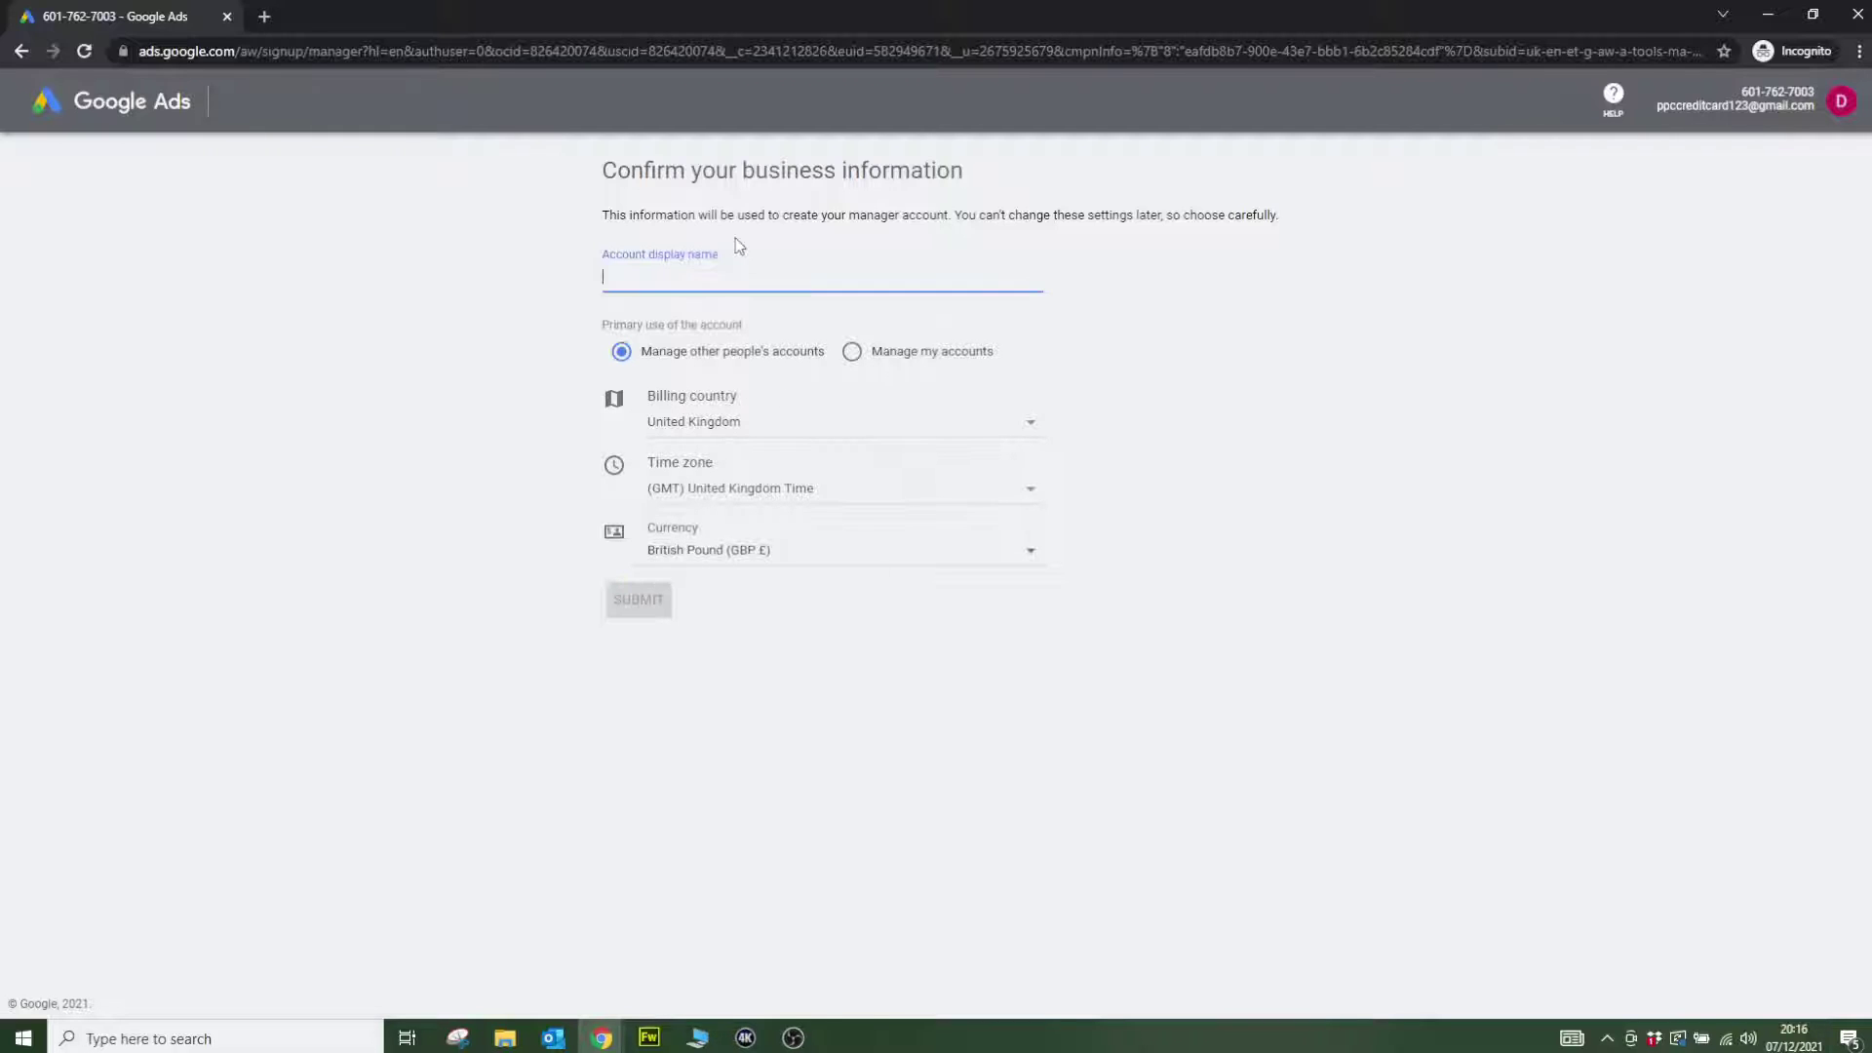
text(Account Test)
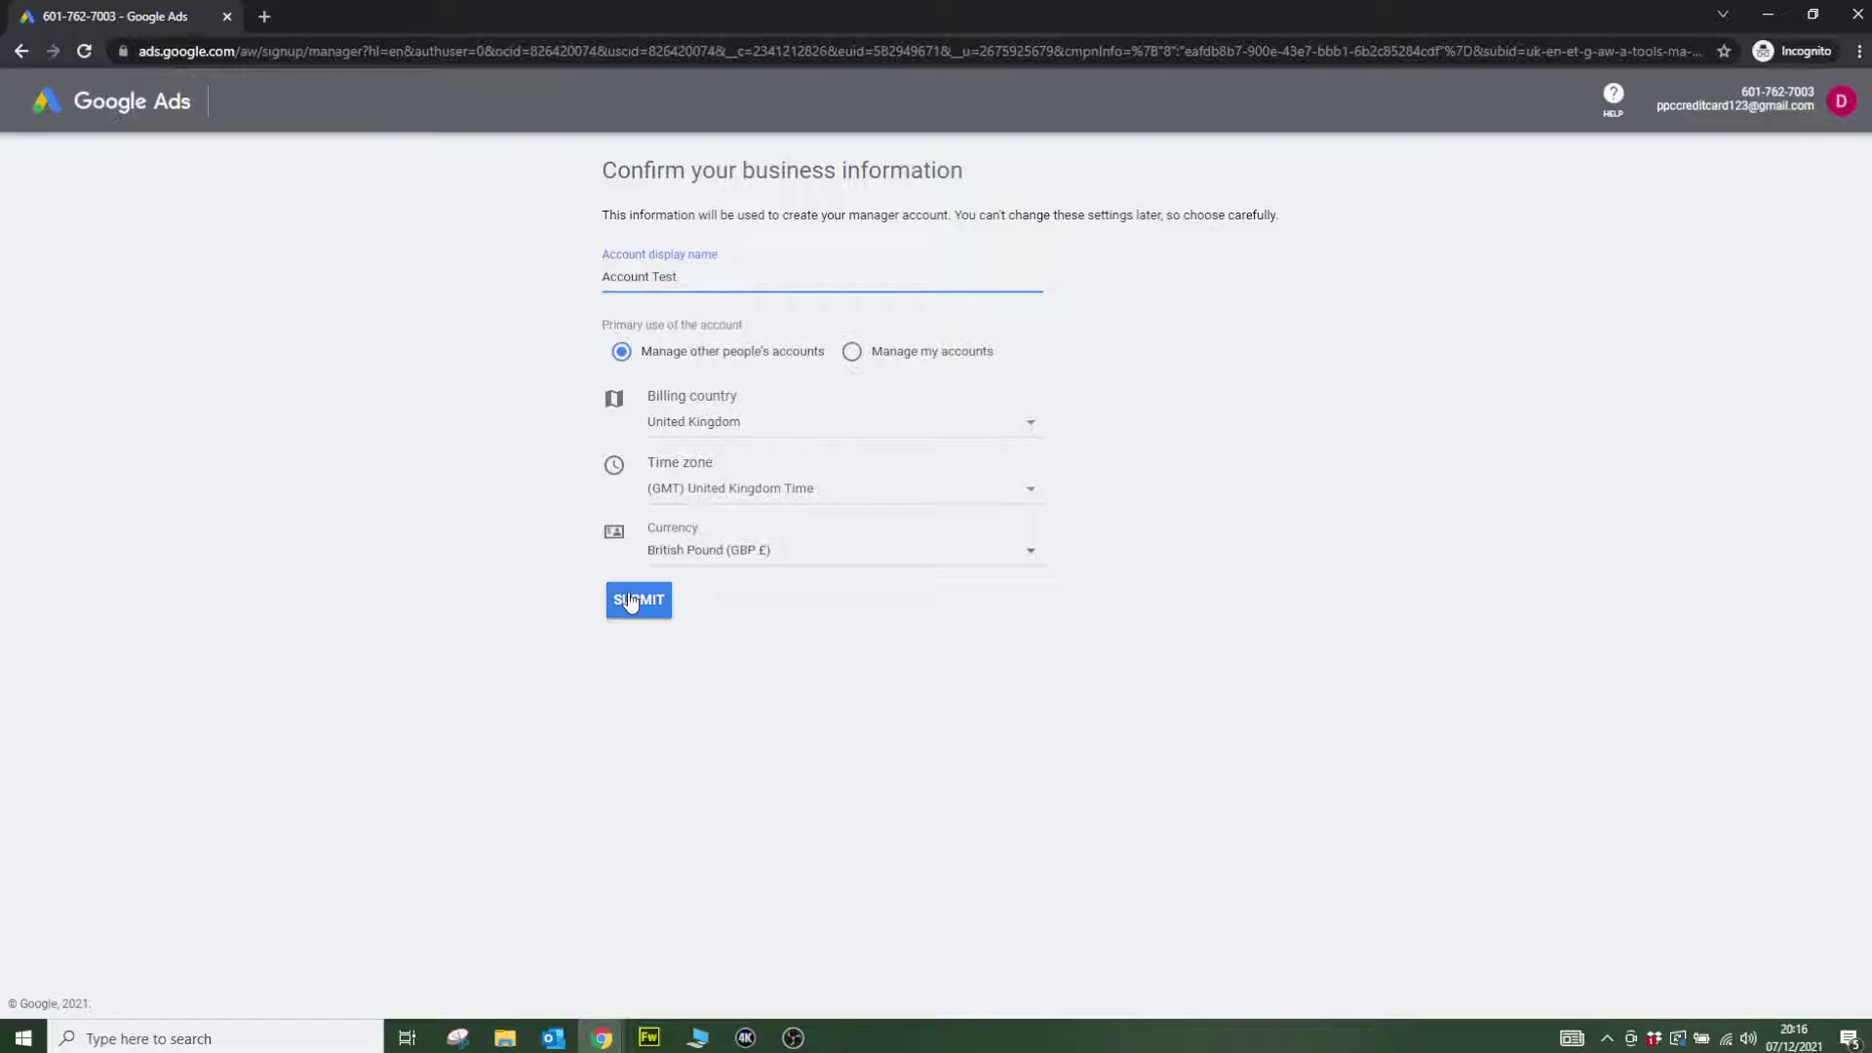
click(638, 599)
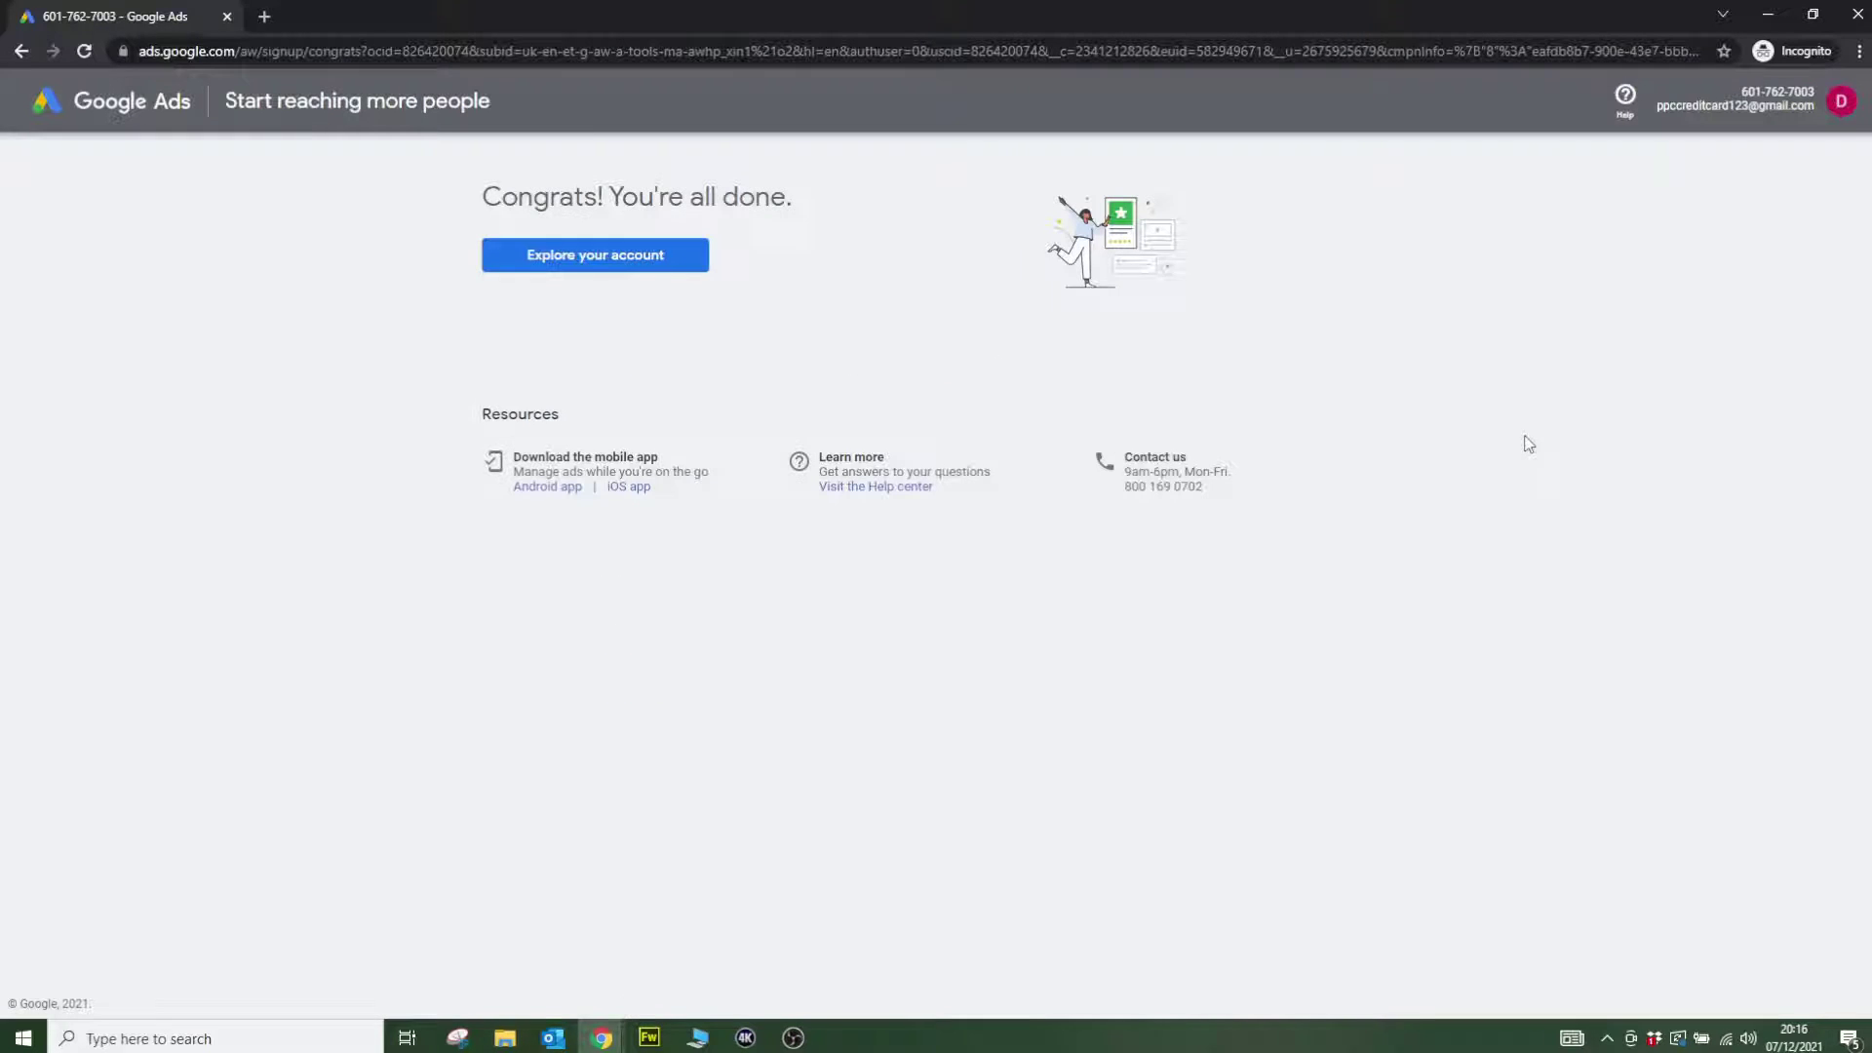
click(655, 254)
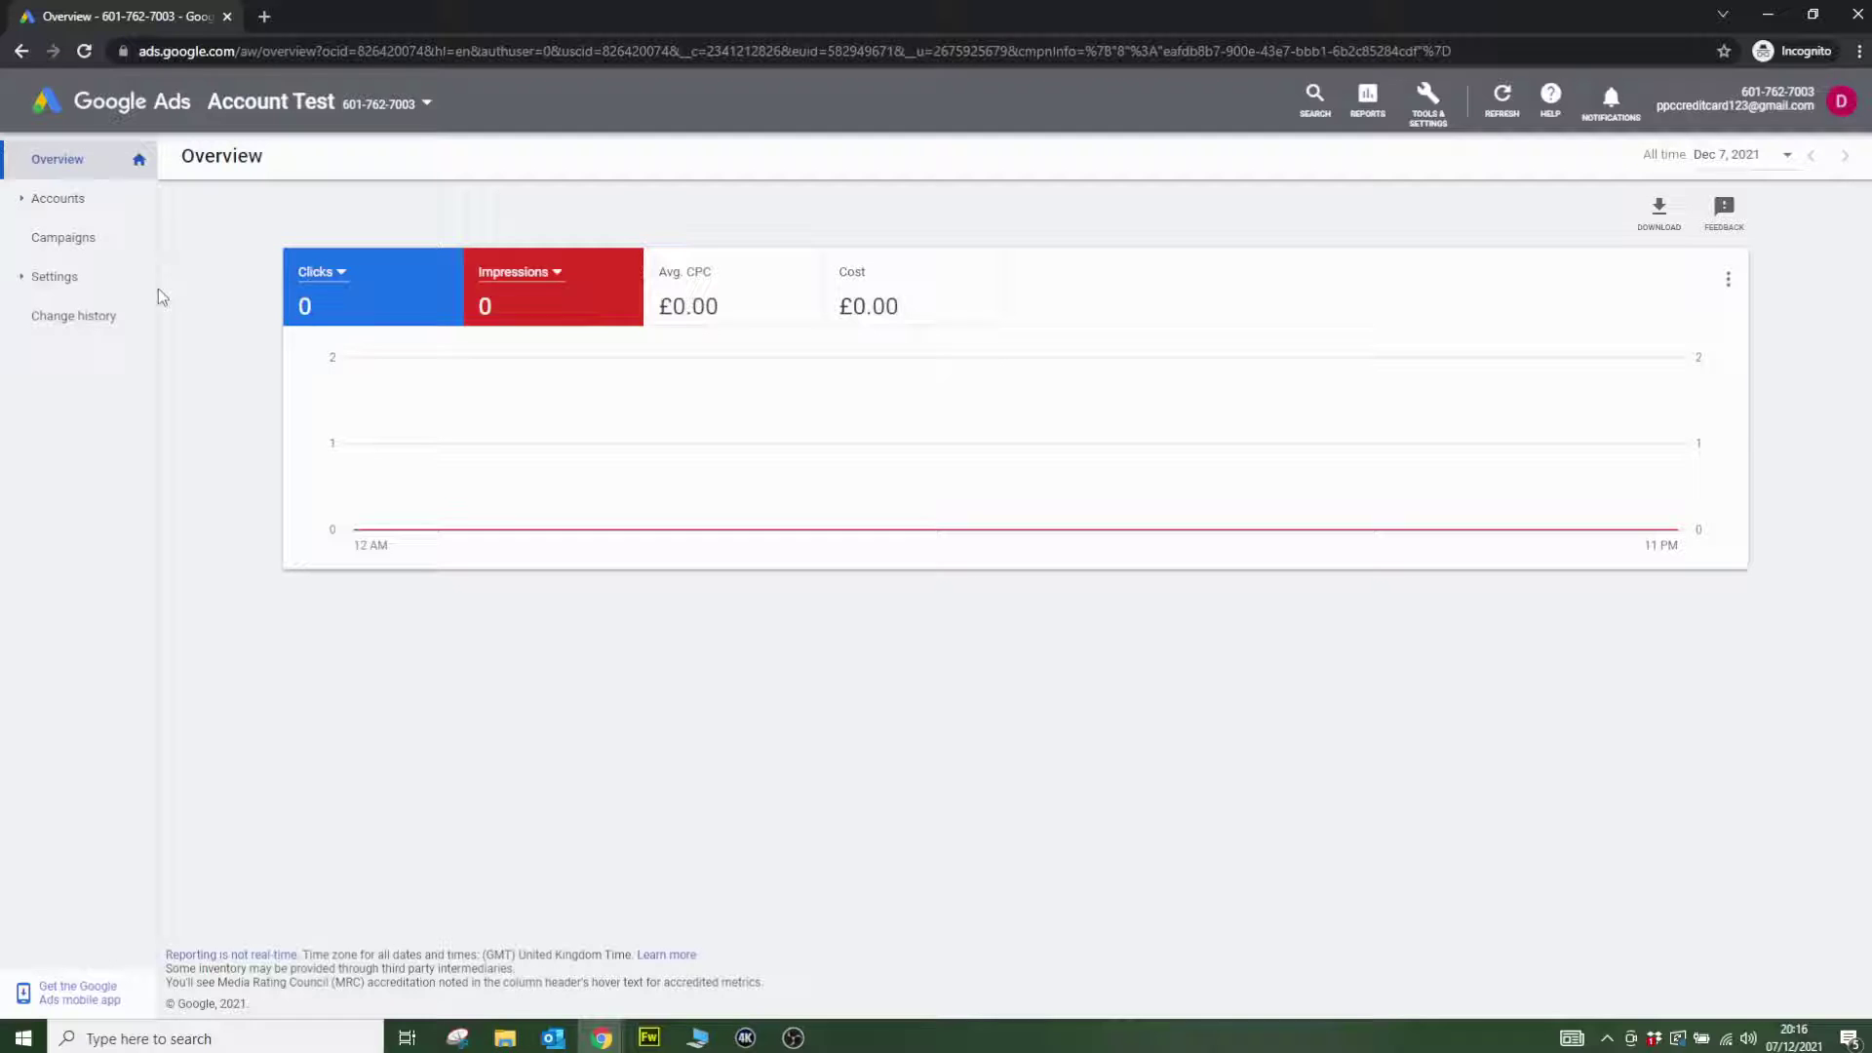
- Show the Accounts Performance list for Account Test, currently empty
click(63, 198)
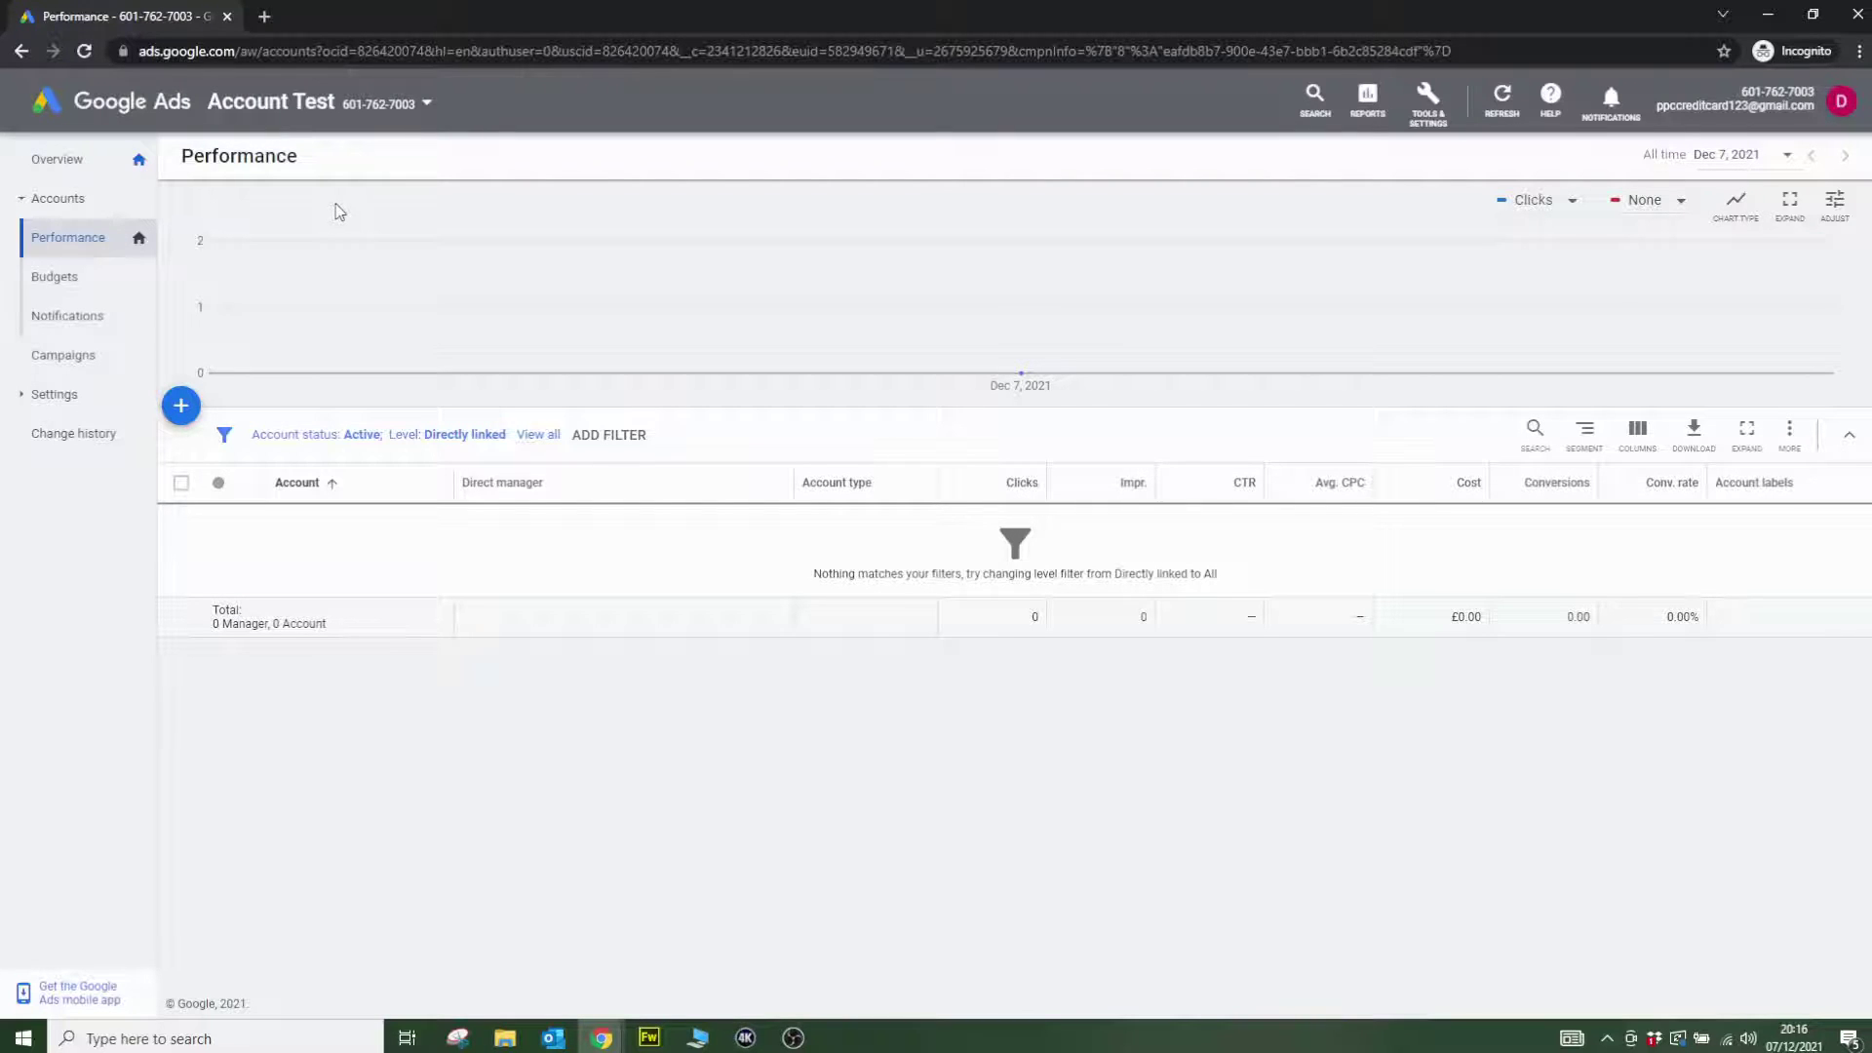
- Create a new Google Ads account named 'Test' under the manager account
click(175, 407)
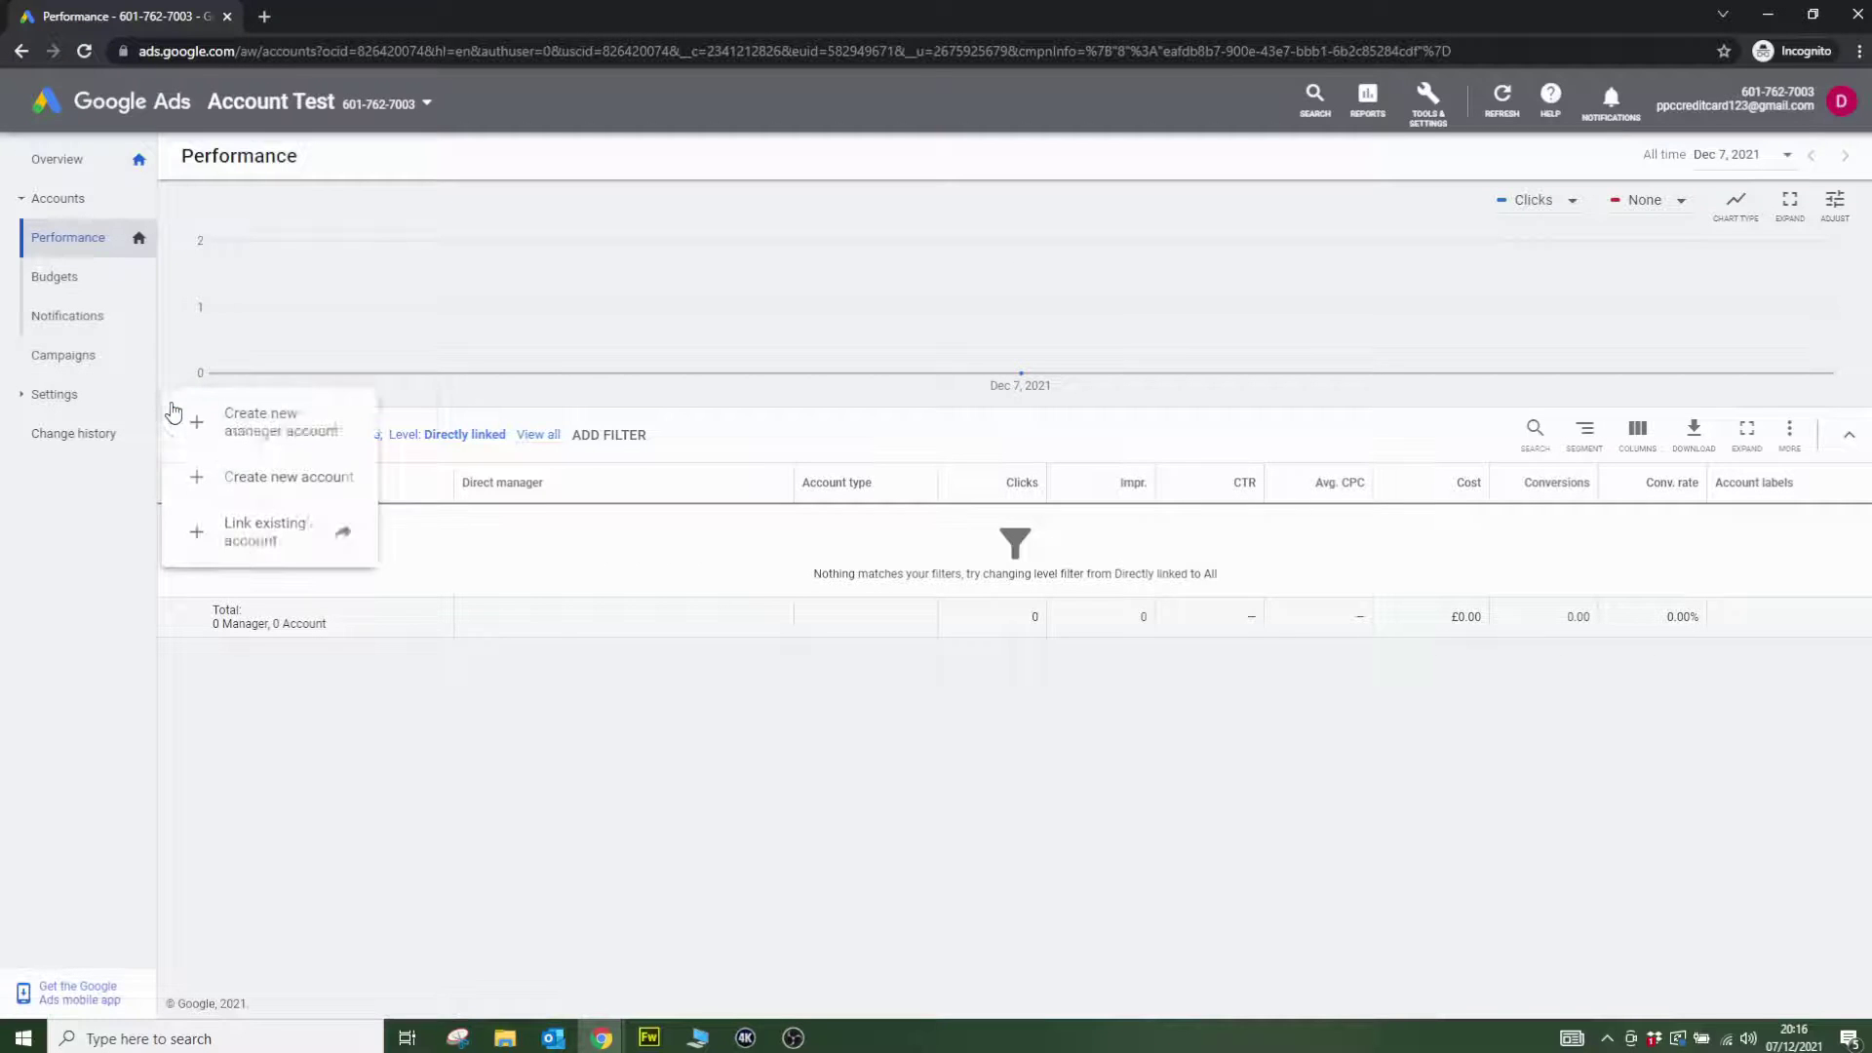
click(332, 480)
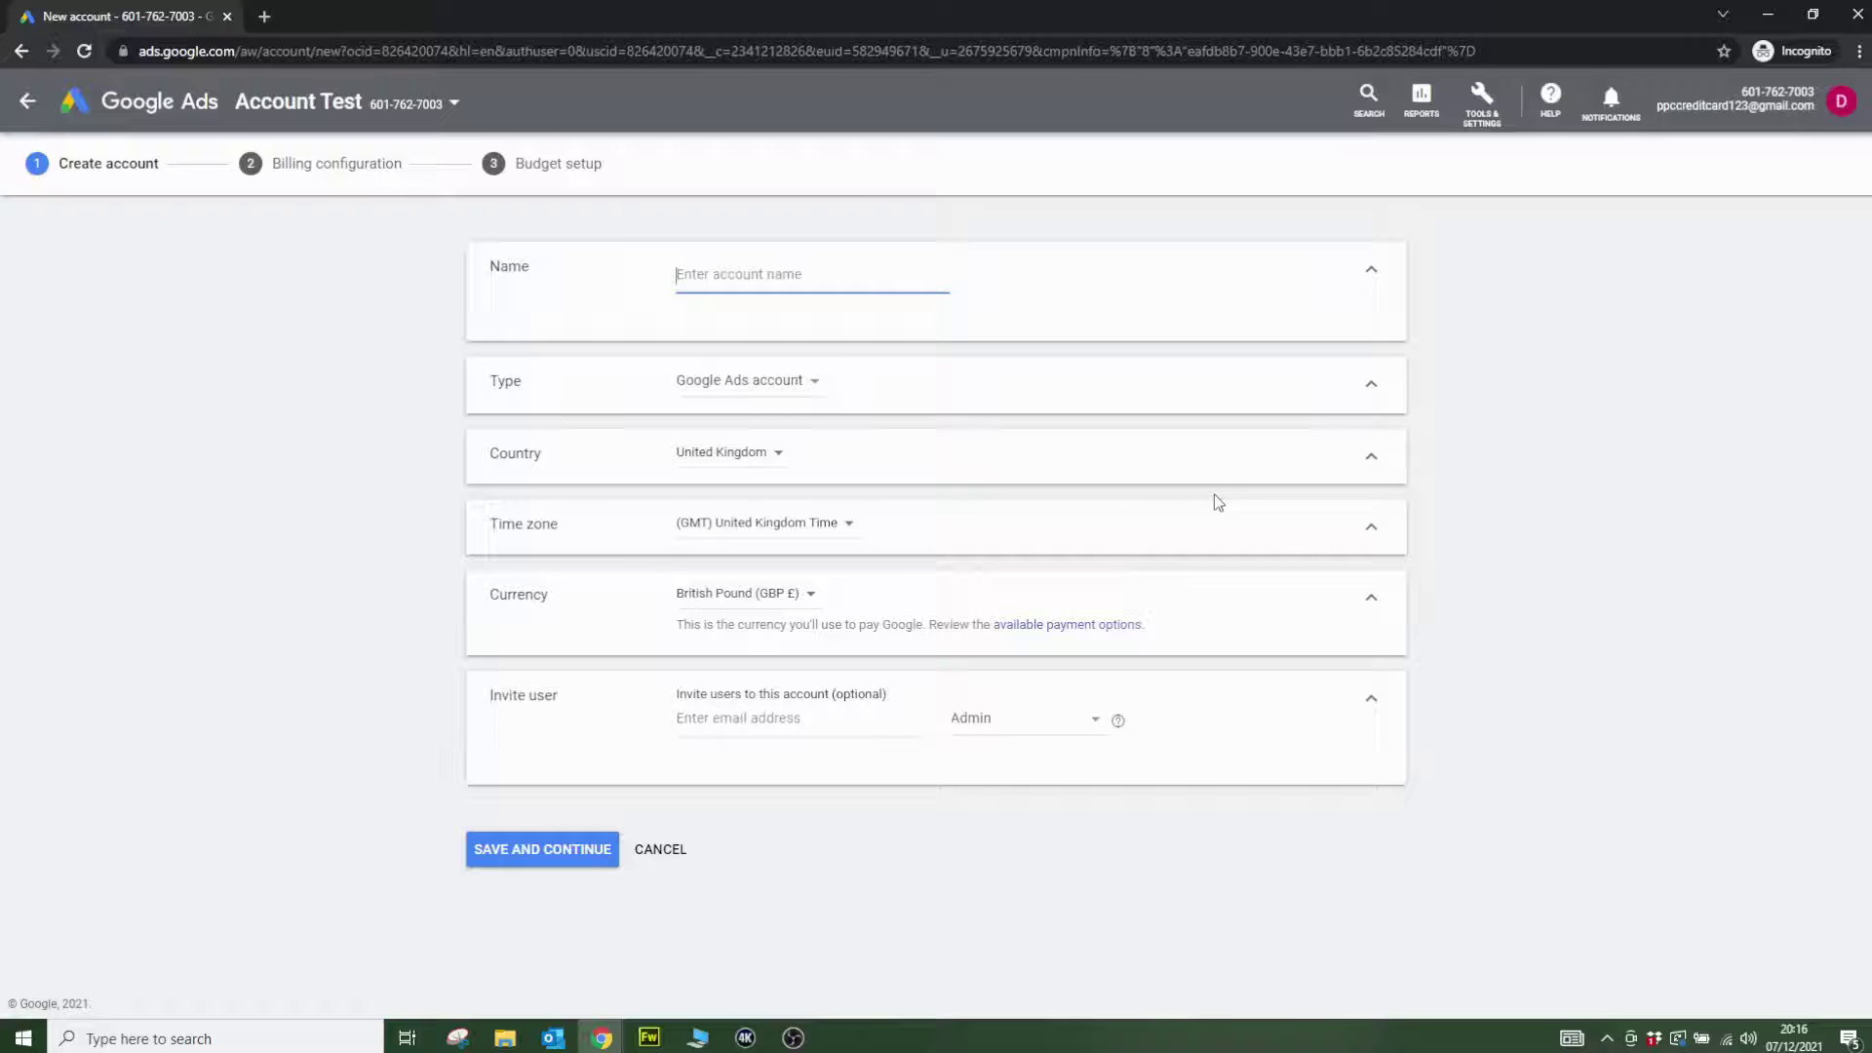
text(Tes)
click(159, 421)
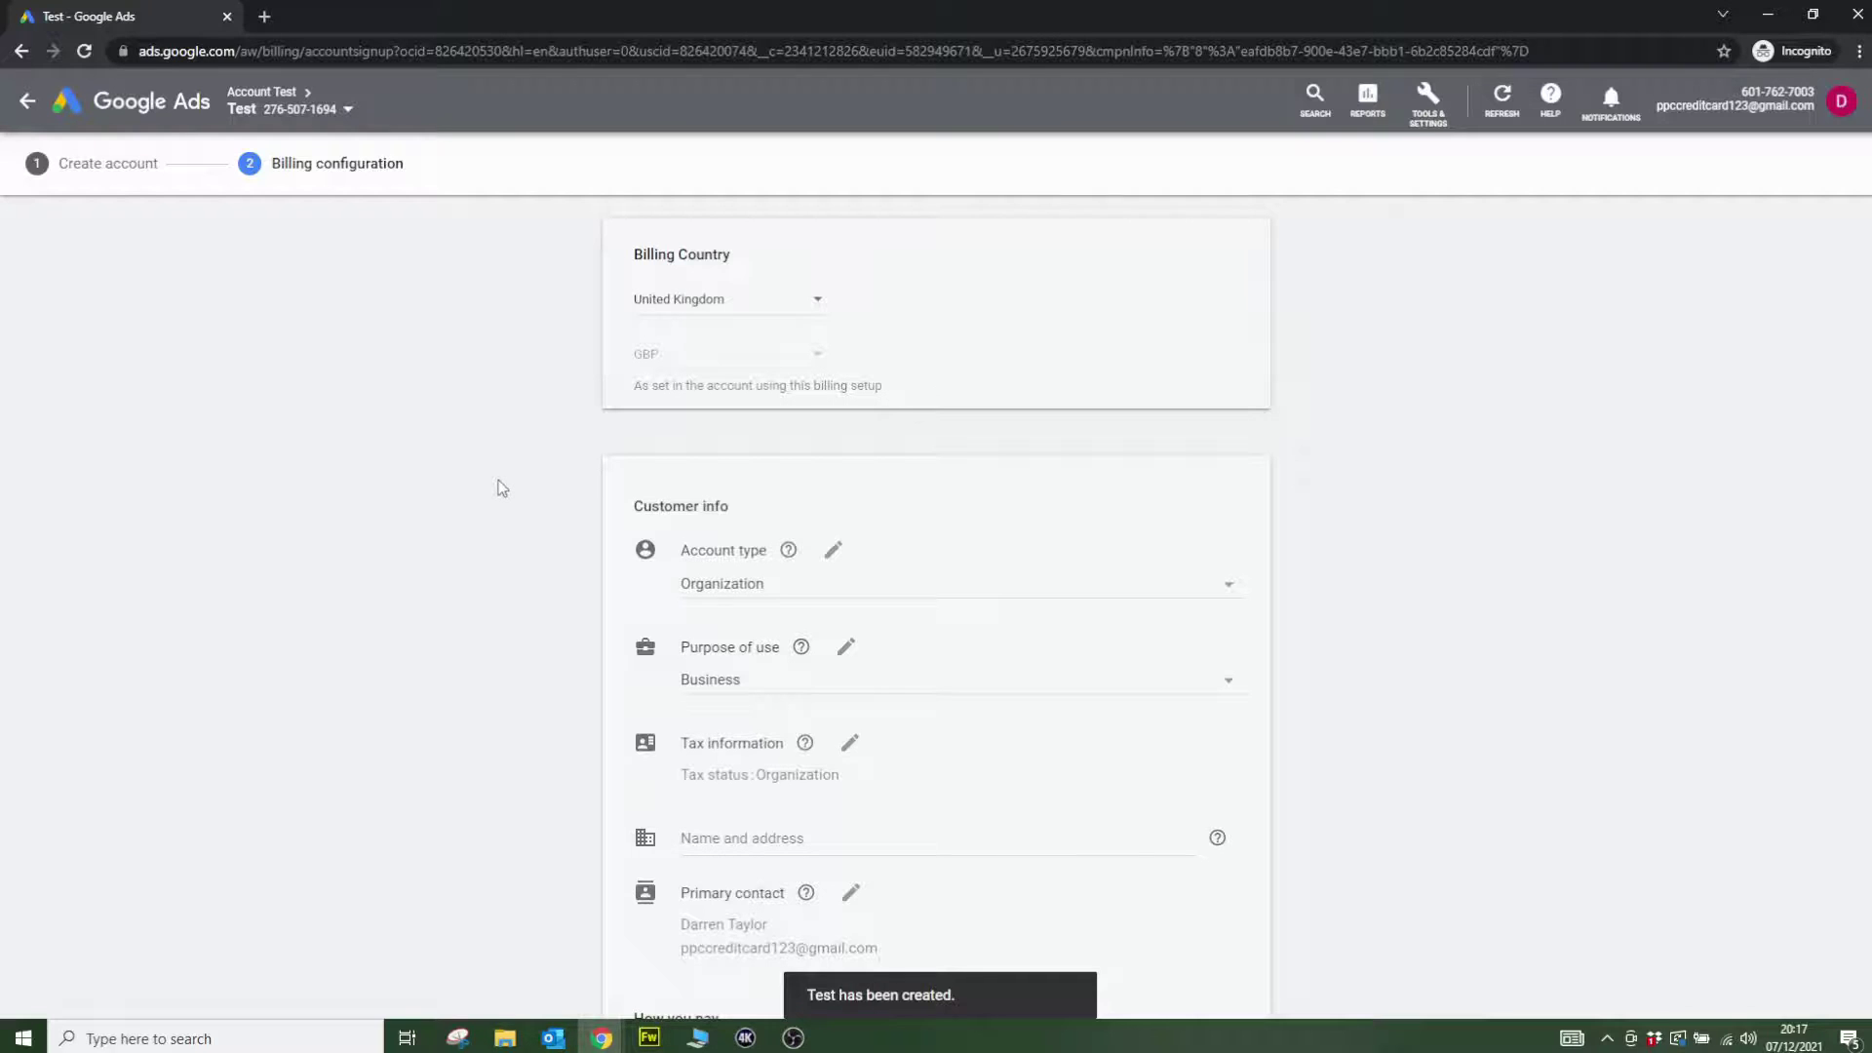
- Cancel the new account's billing setup without adding a card
scroll(500, 487, down, 6)
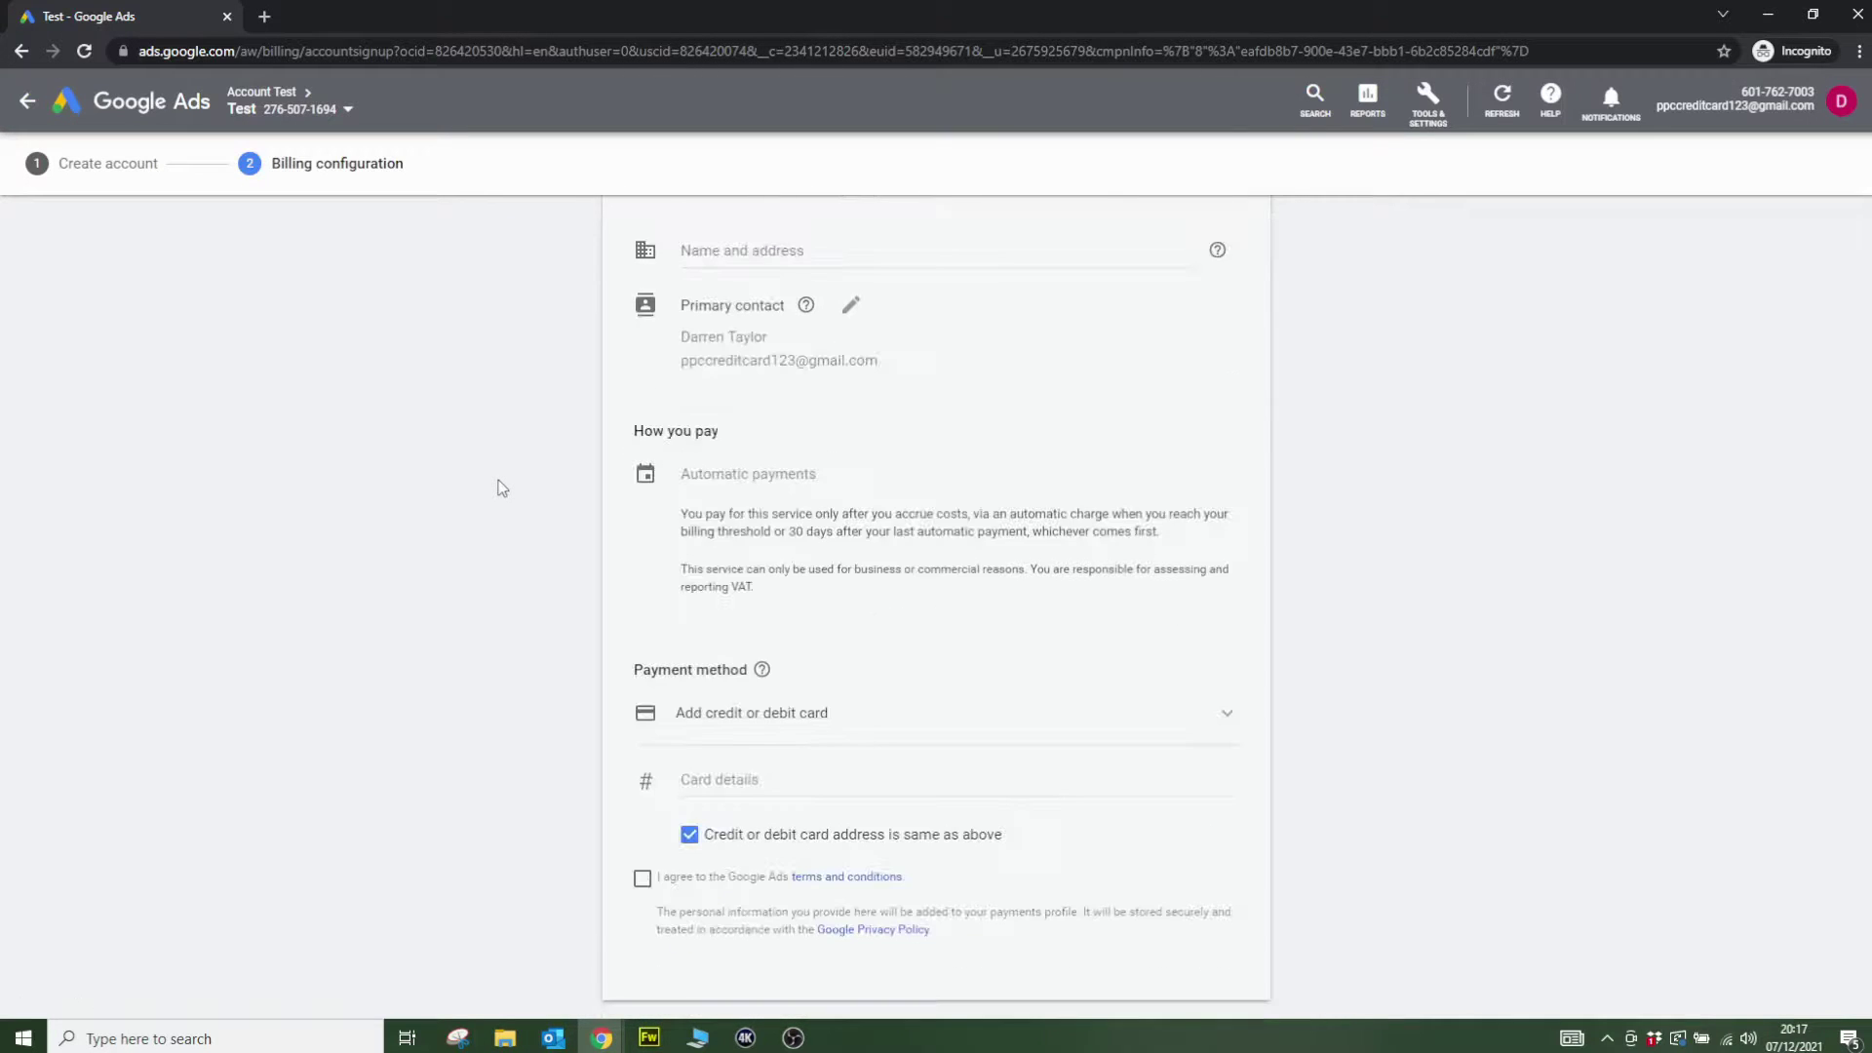
scroll(500, 487, down, 1)
click(749, 964)
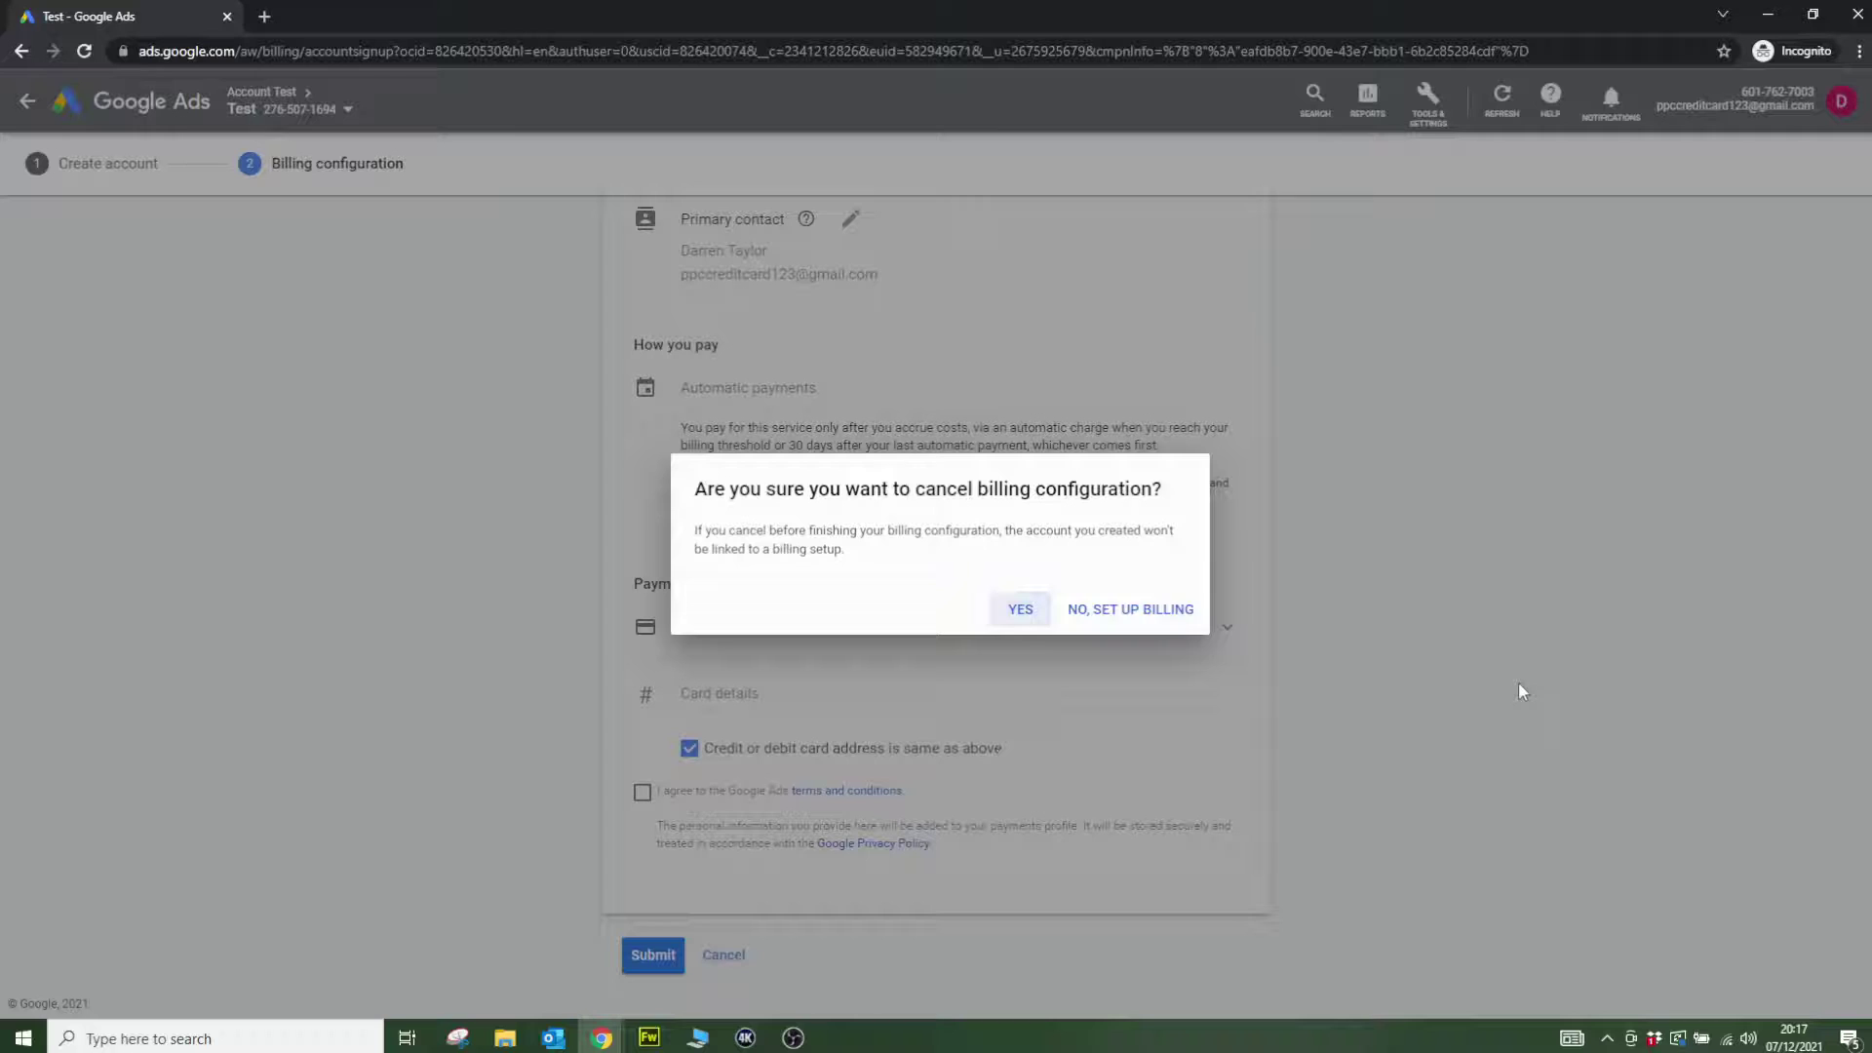
click(1093, 612)
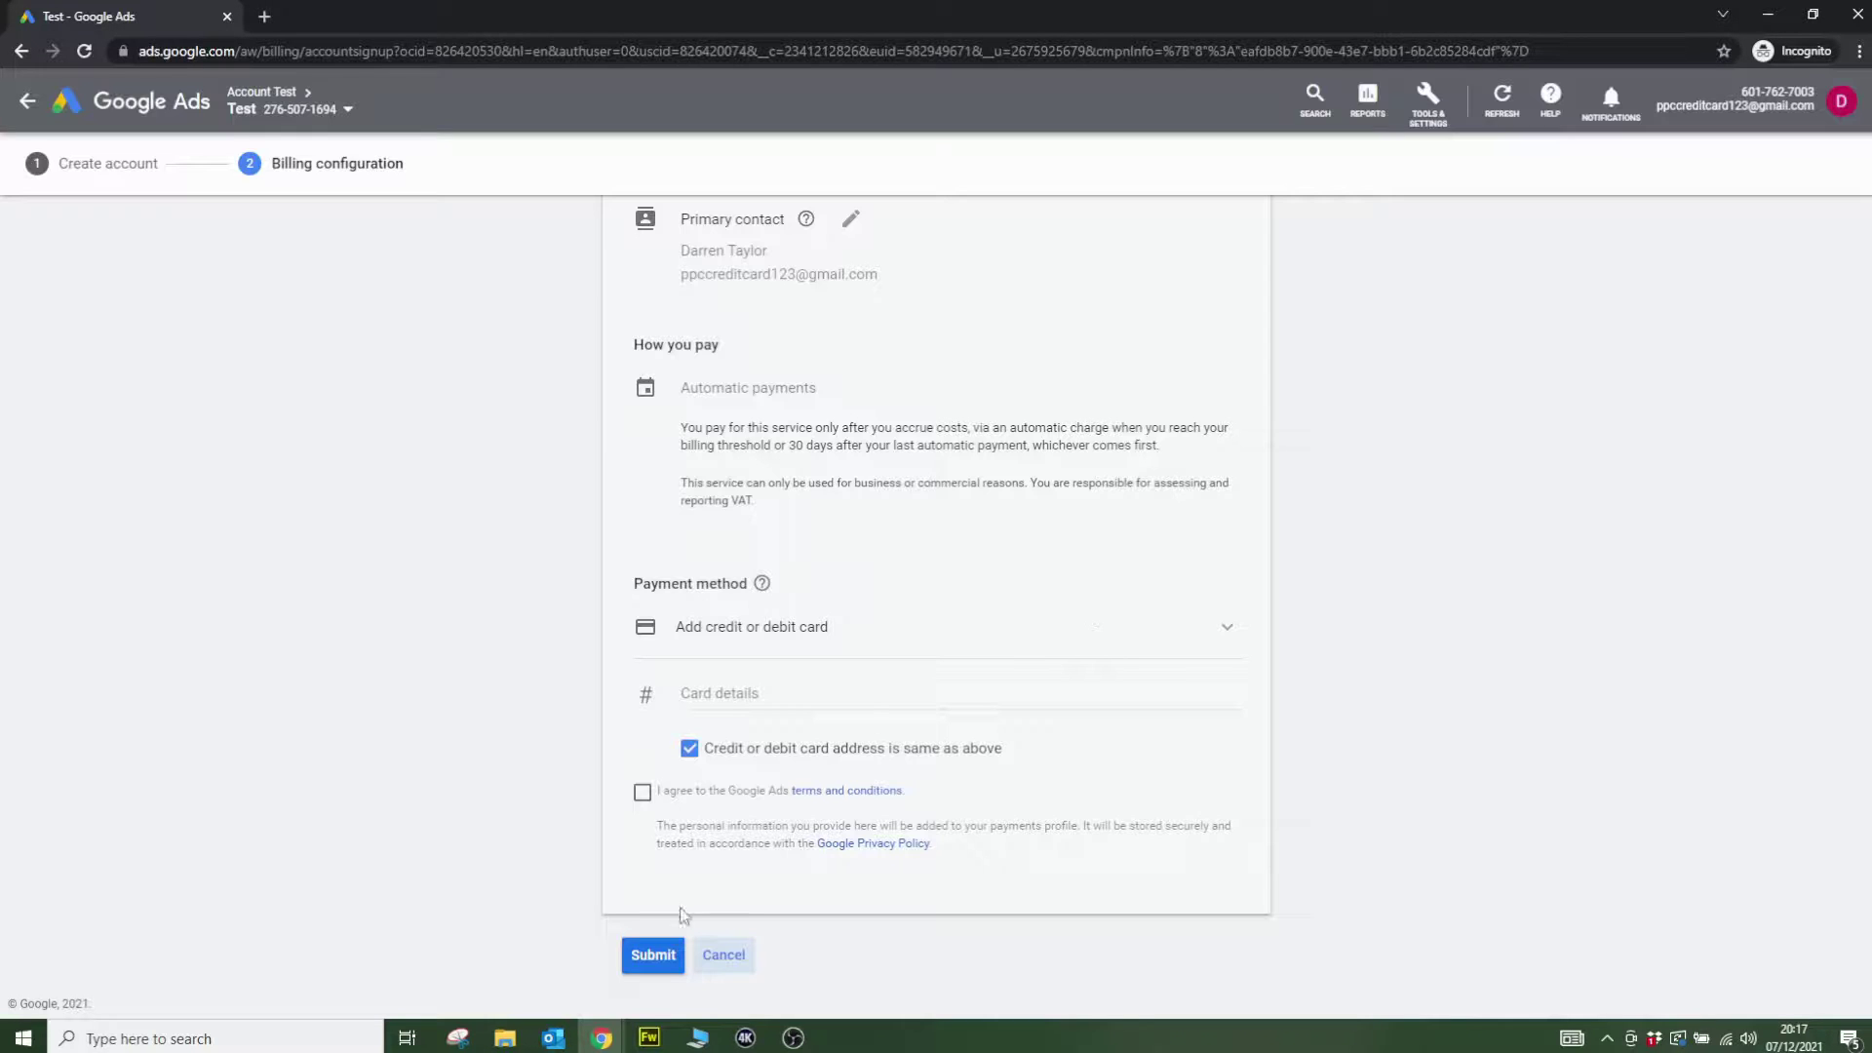
click(723, 954)
- Confirm skipping billing, then open the Test account's All campaigns overview
click(1019, 611)
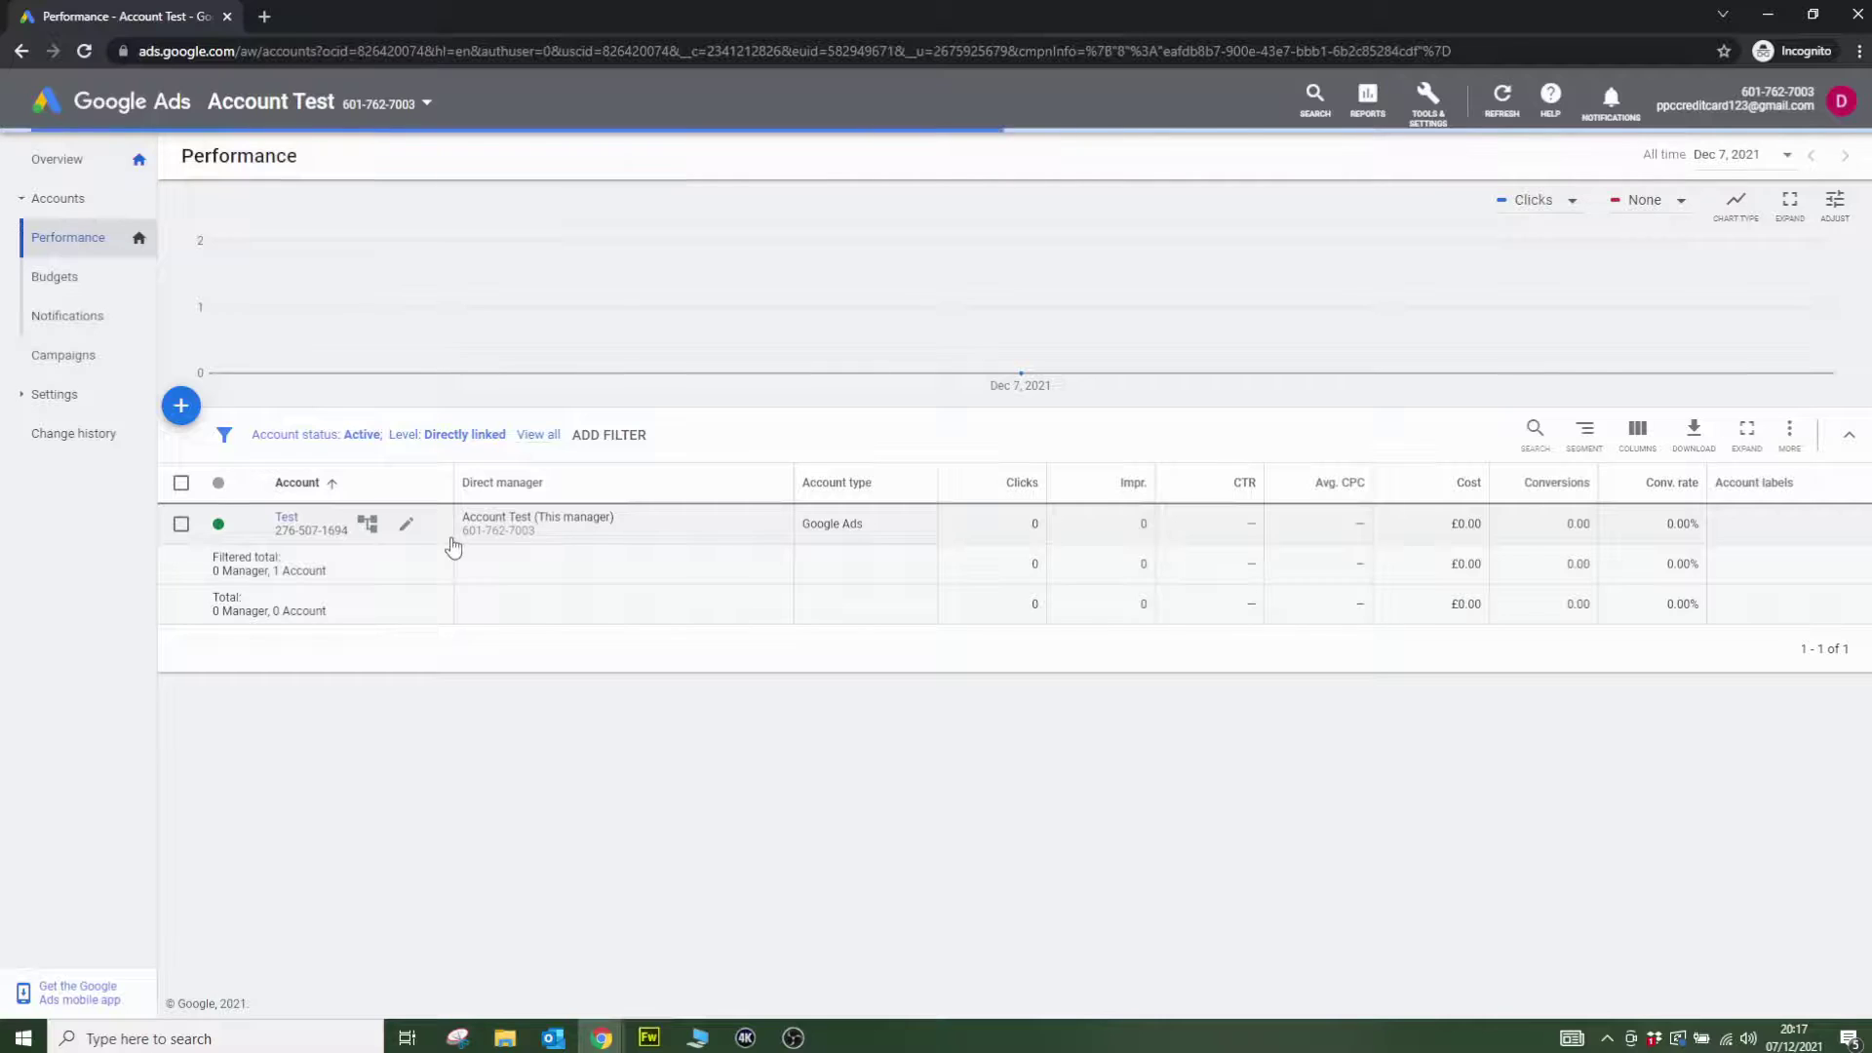
click(294, 520)
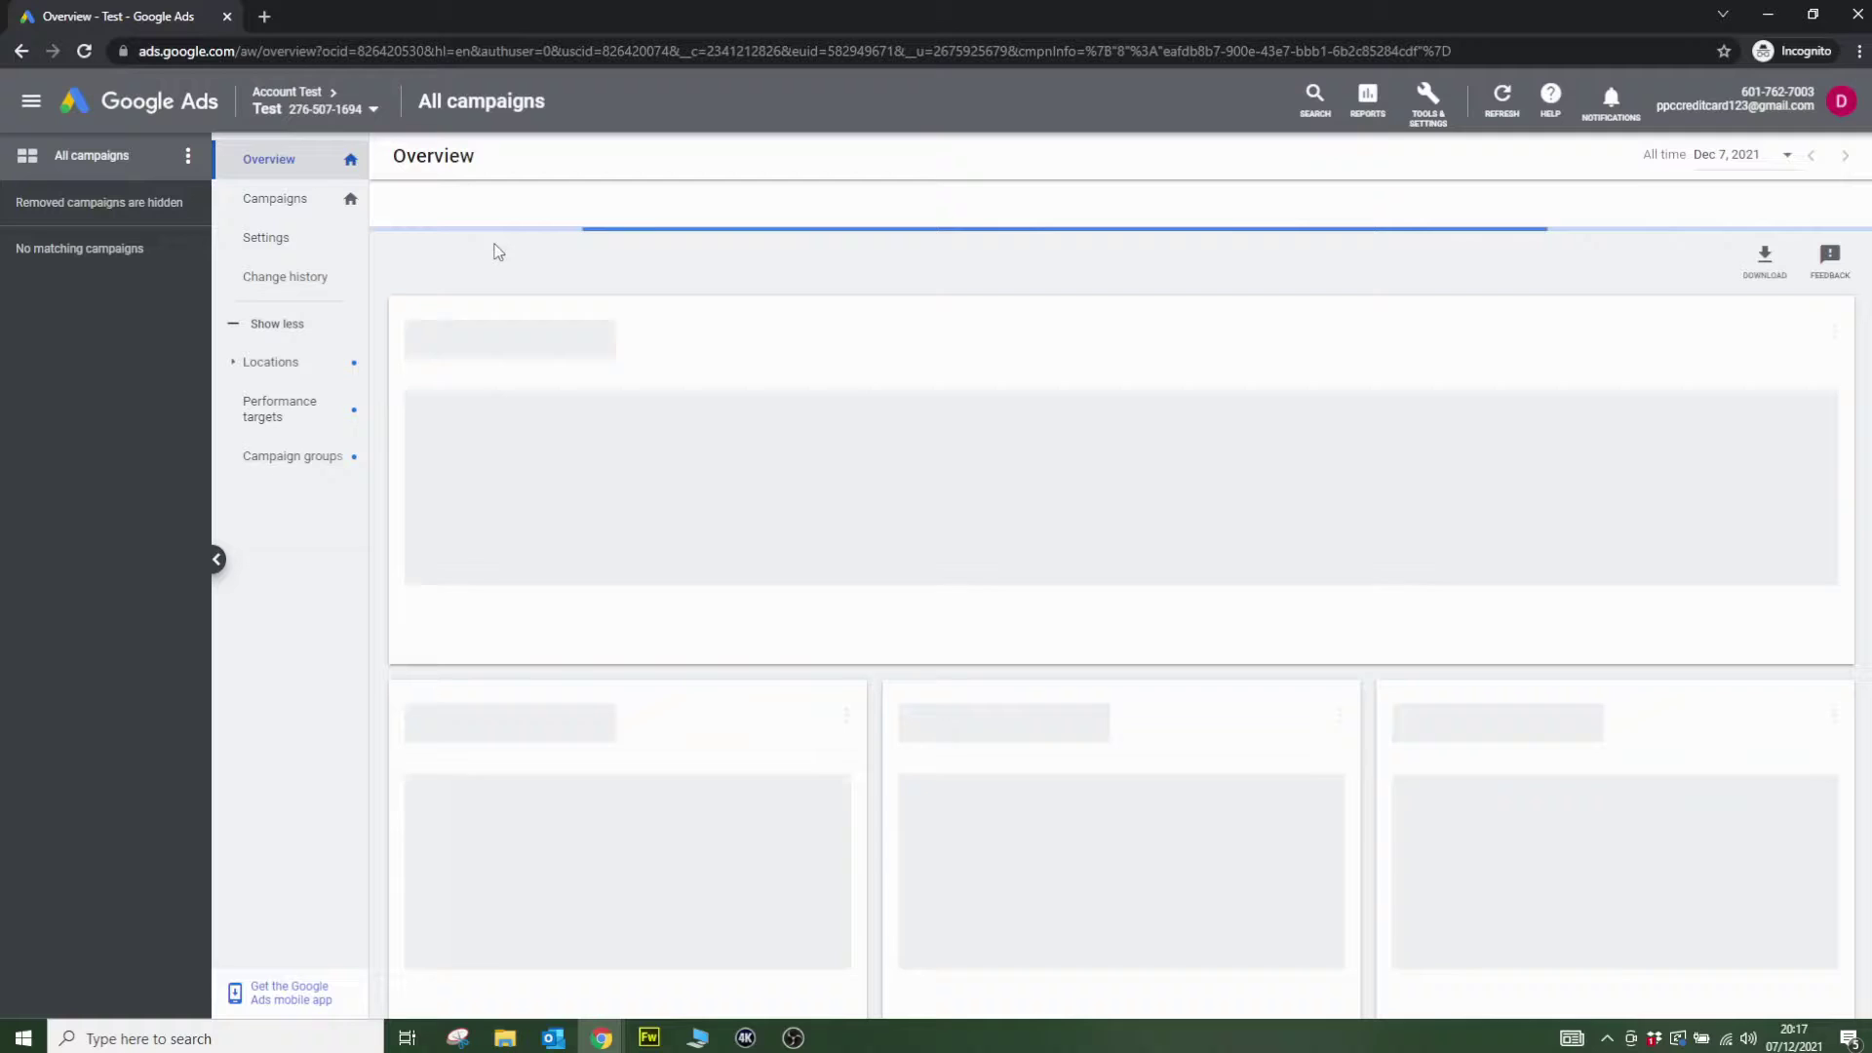
- Dismiss the Keyword Planner notice and go to the Test account's Campaigns page
click(1428, 101)
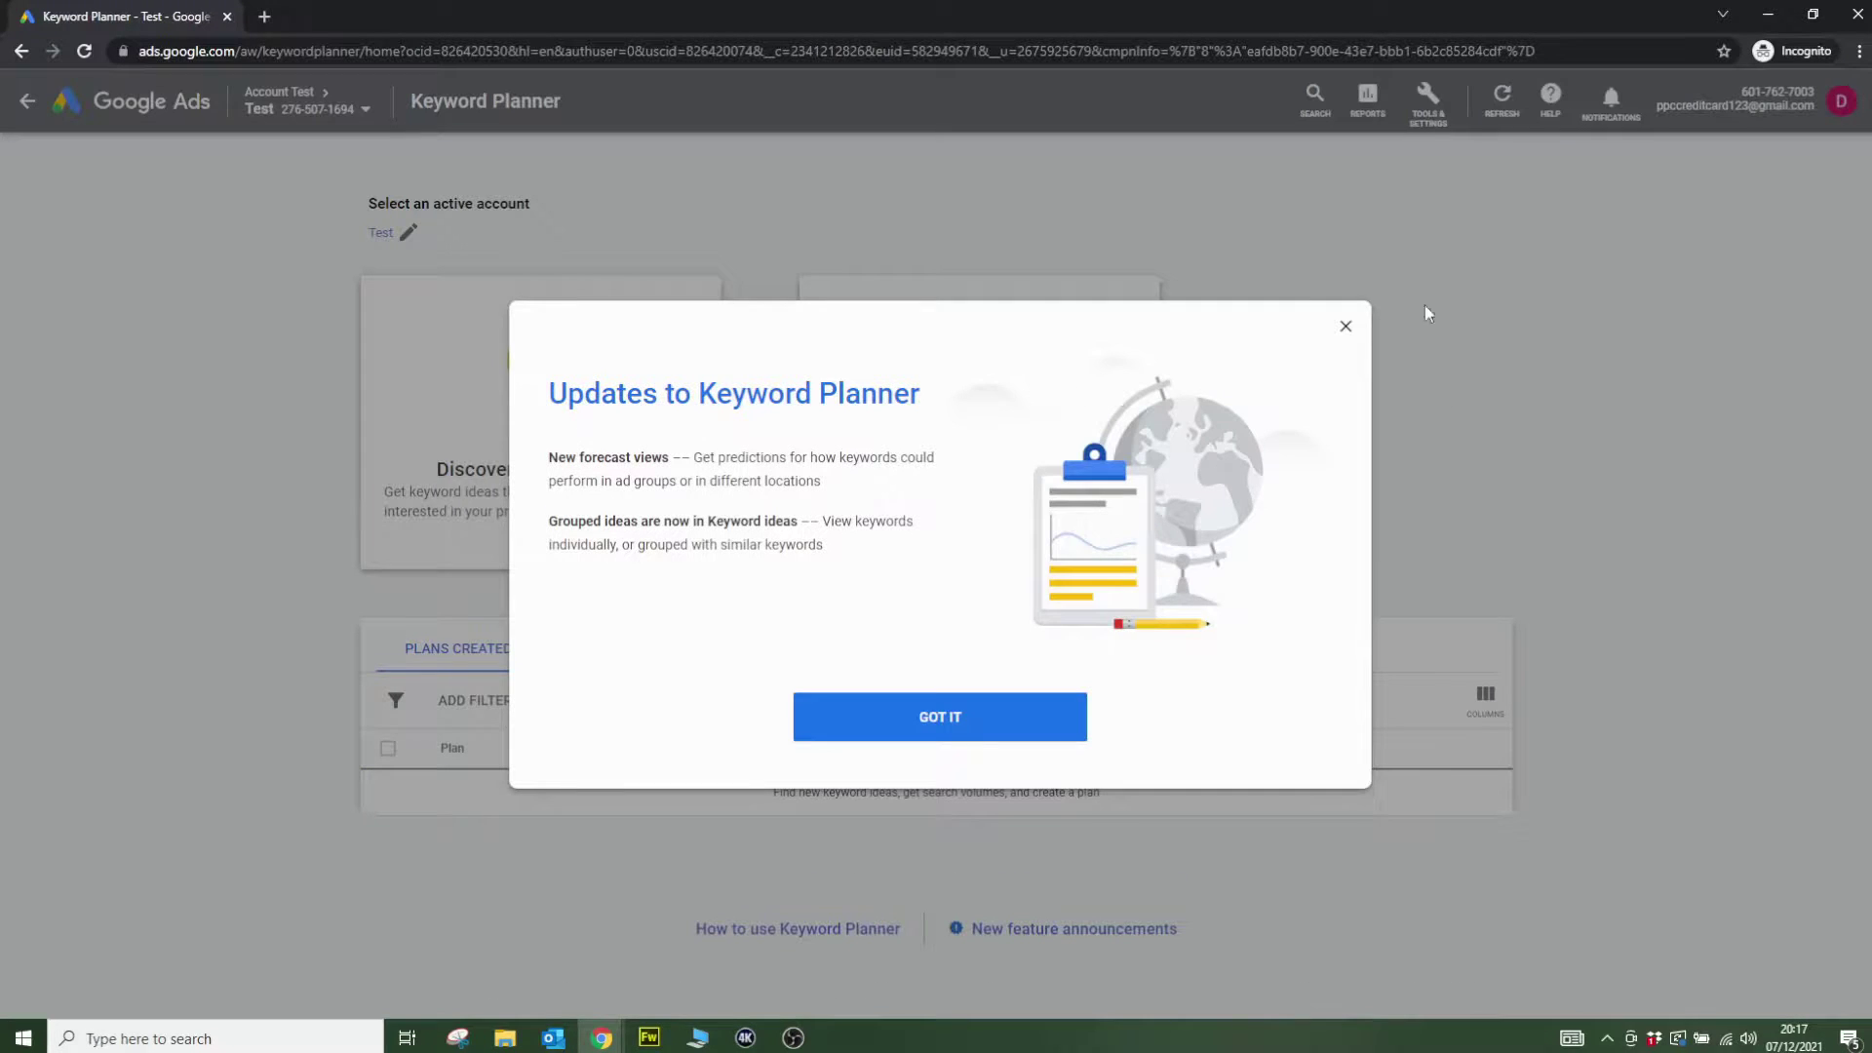
click(1345, 326)
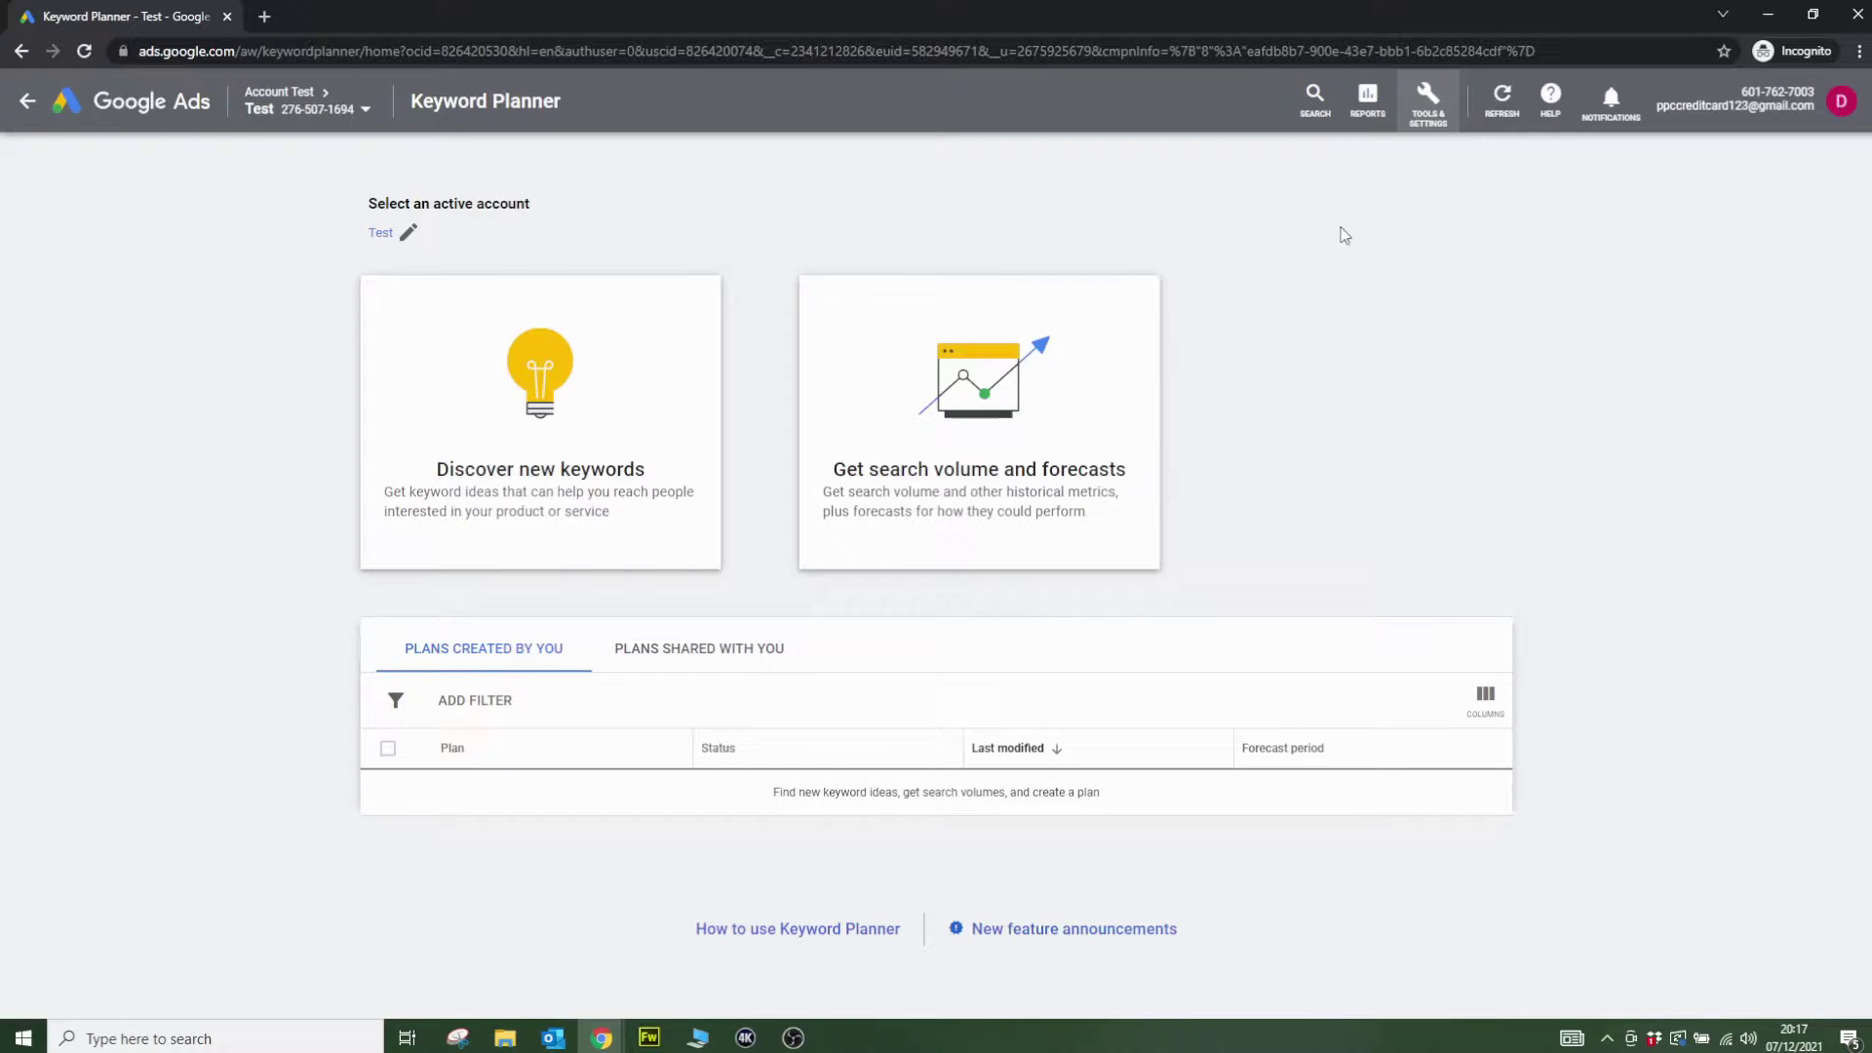
click(1368, 98)
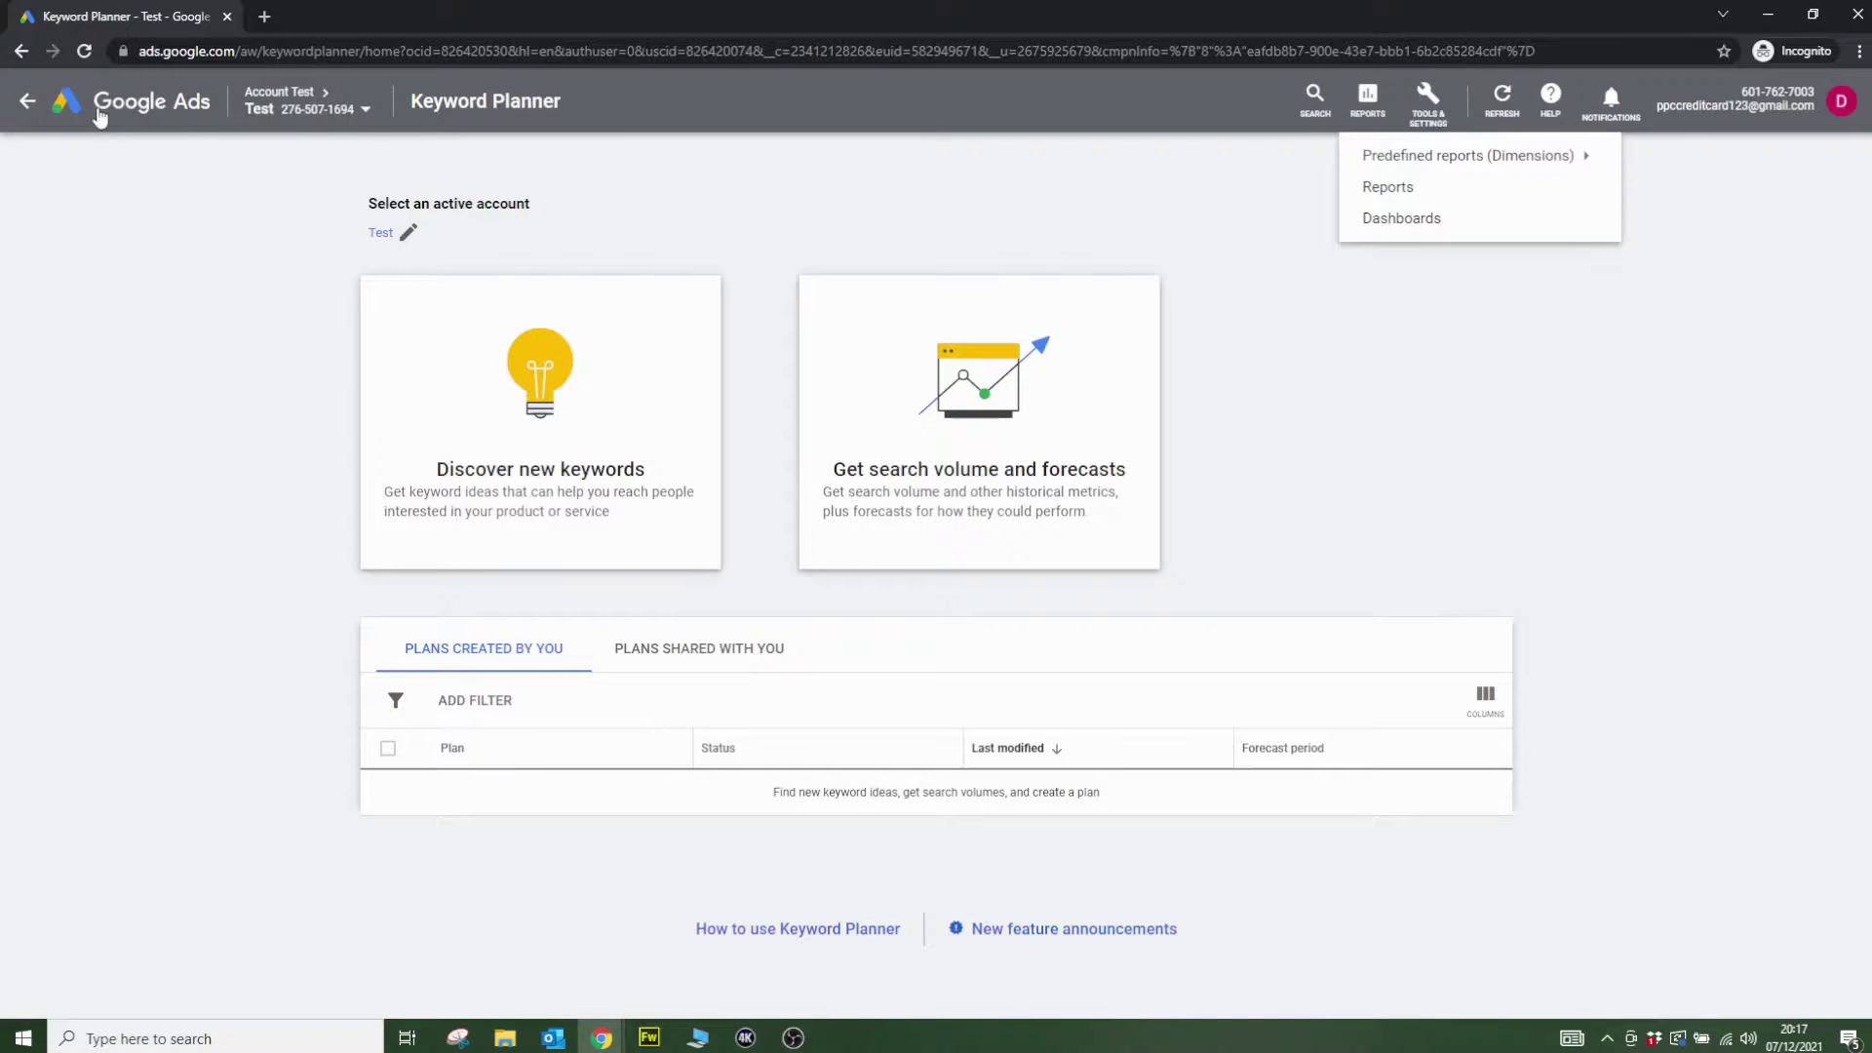
click(24, 96)
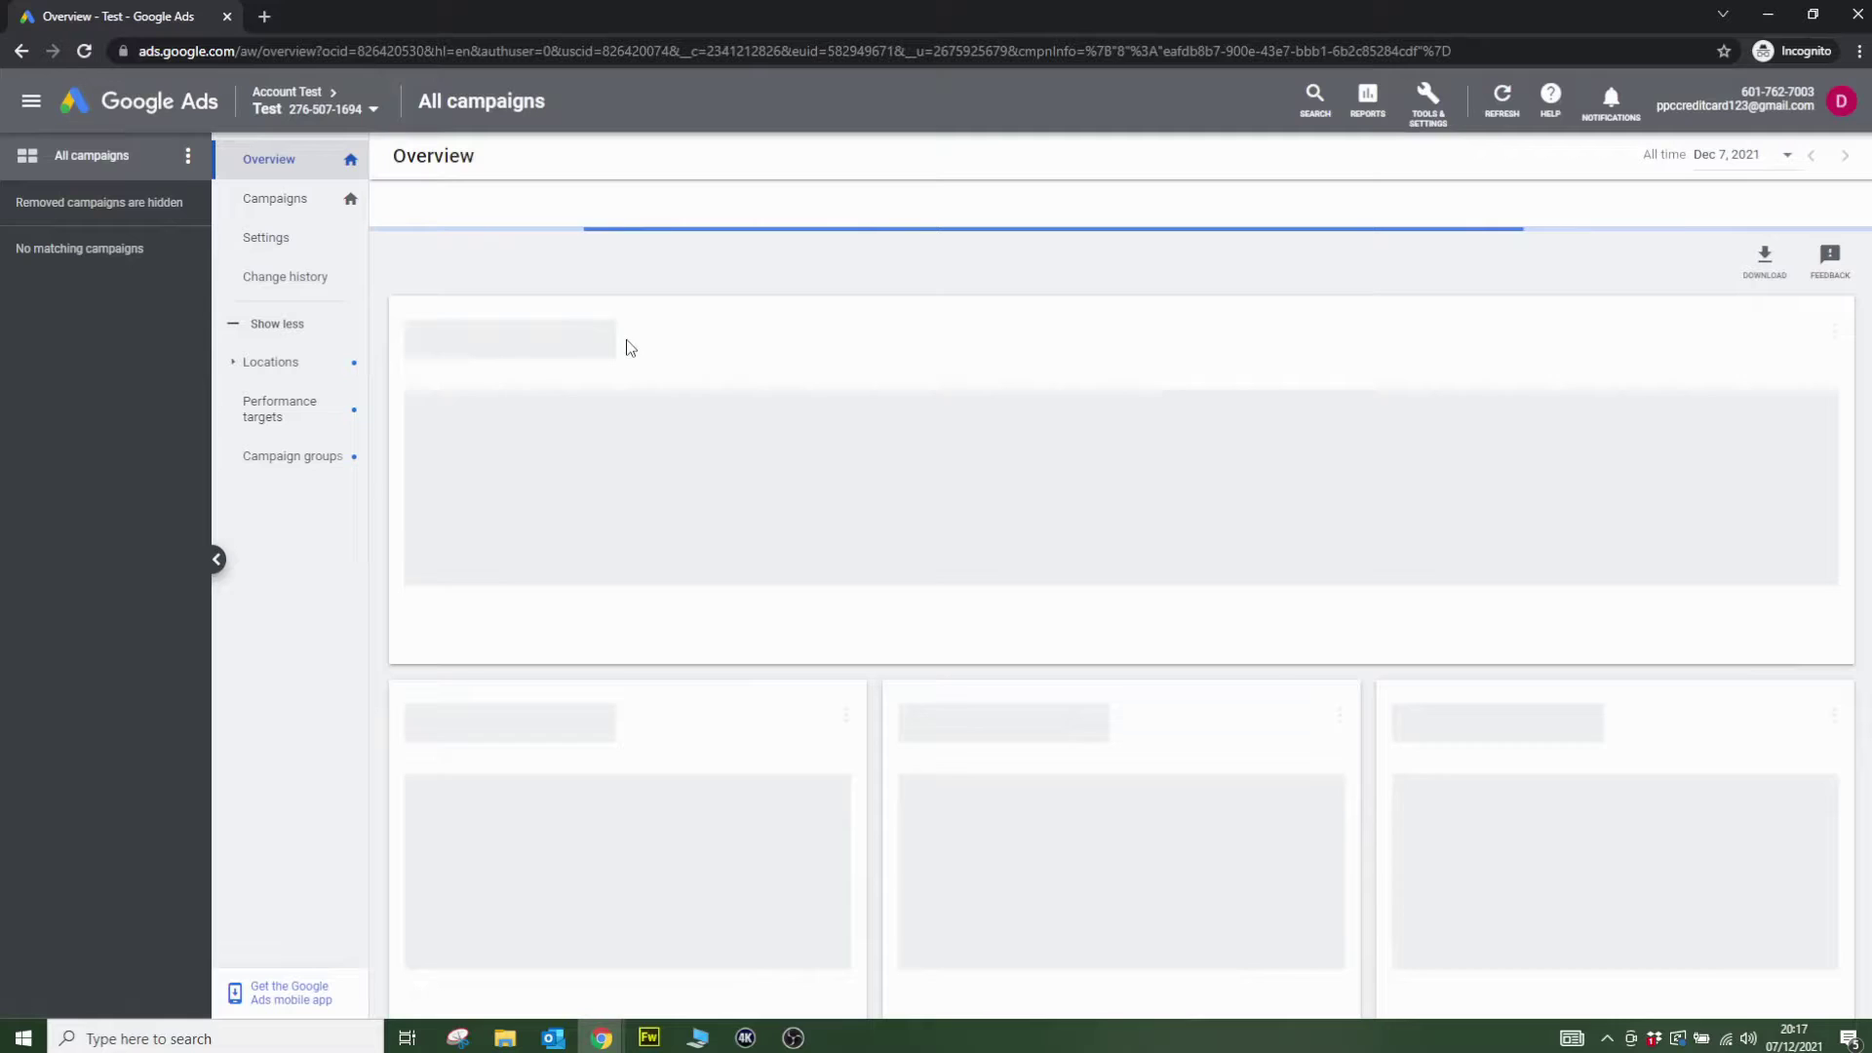
click(290, 202)
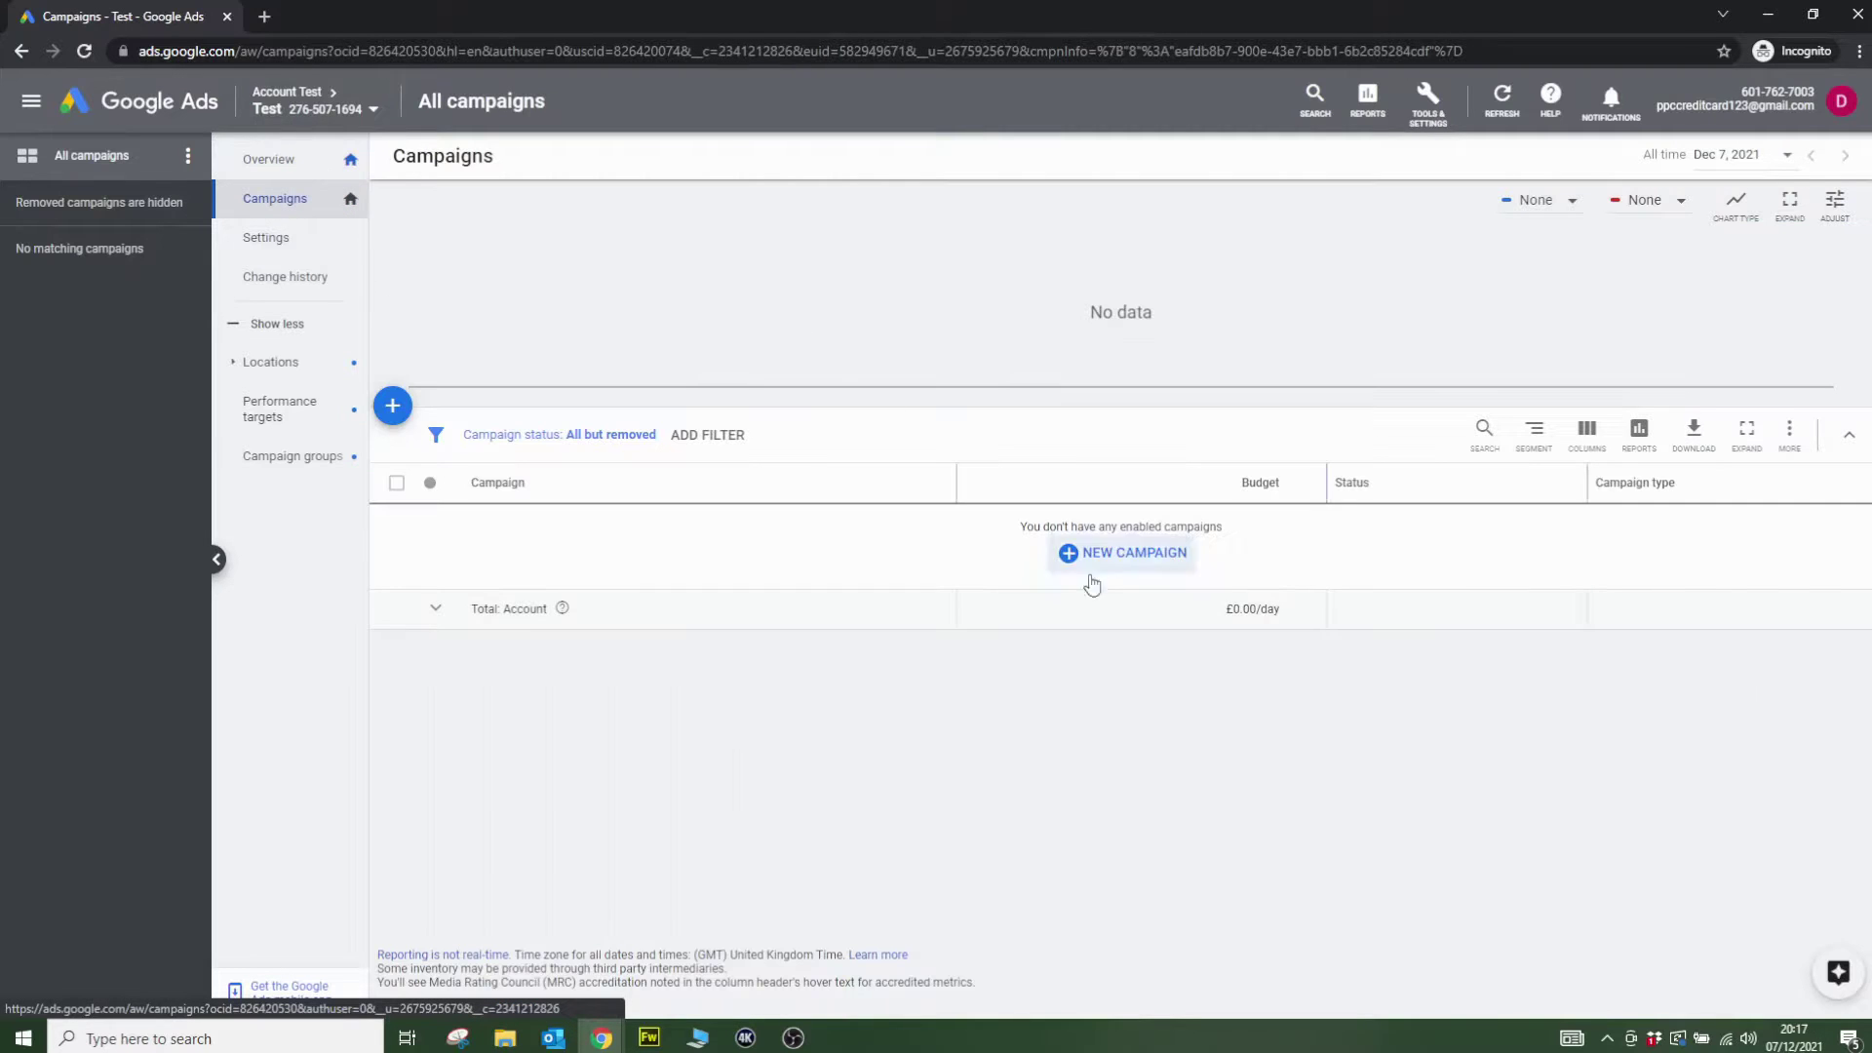